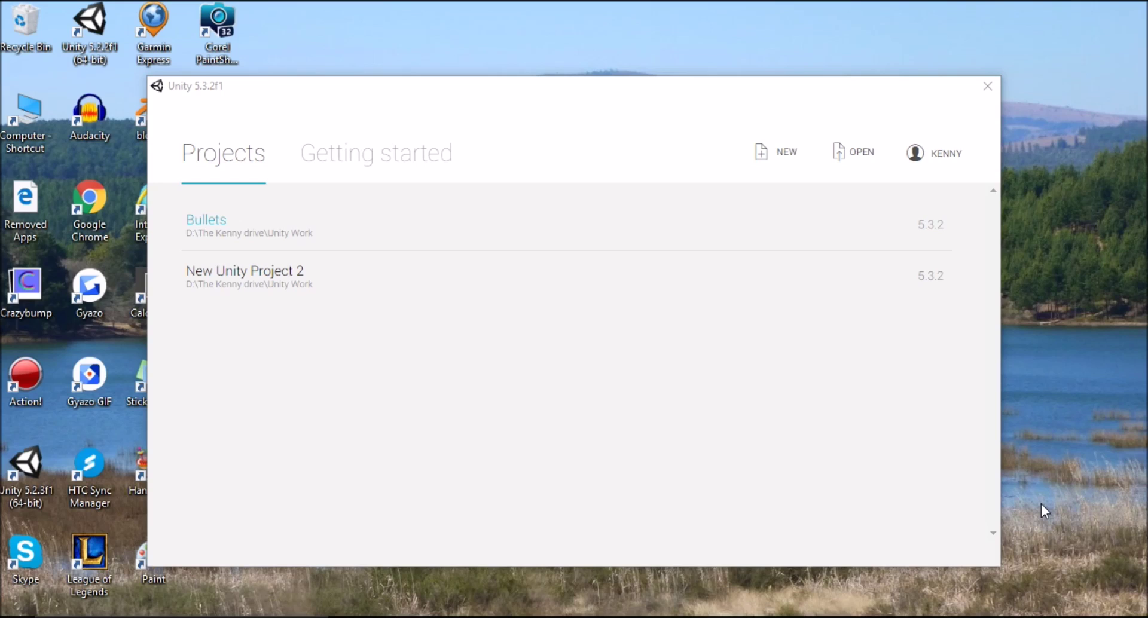
Step: Create a new 2D project named Invaders in the Unity Work folder
click(784, 155)
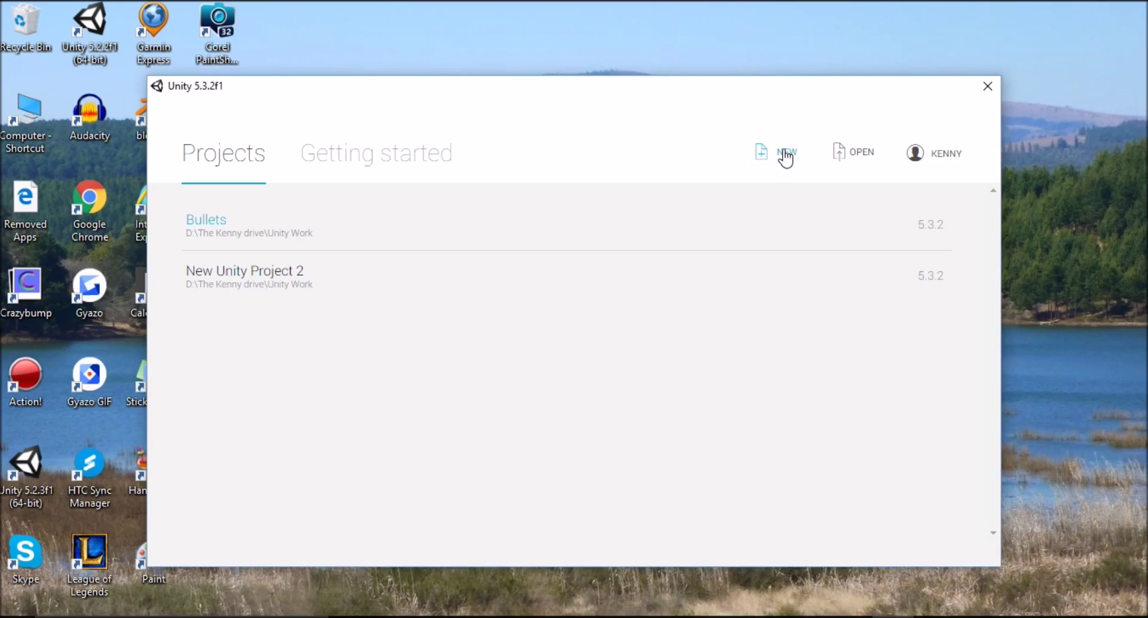
click(785, 157)
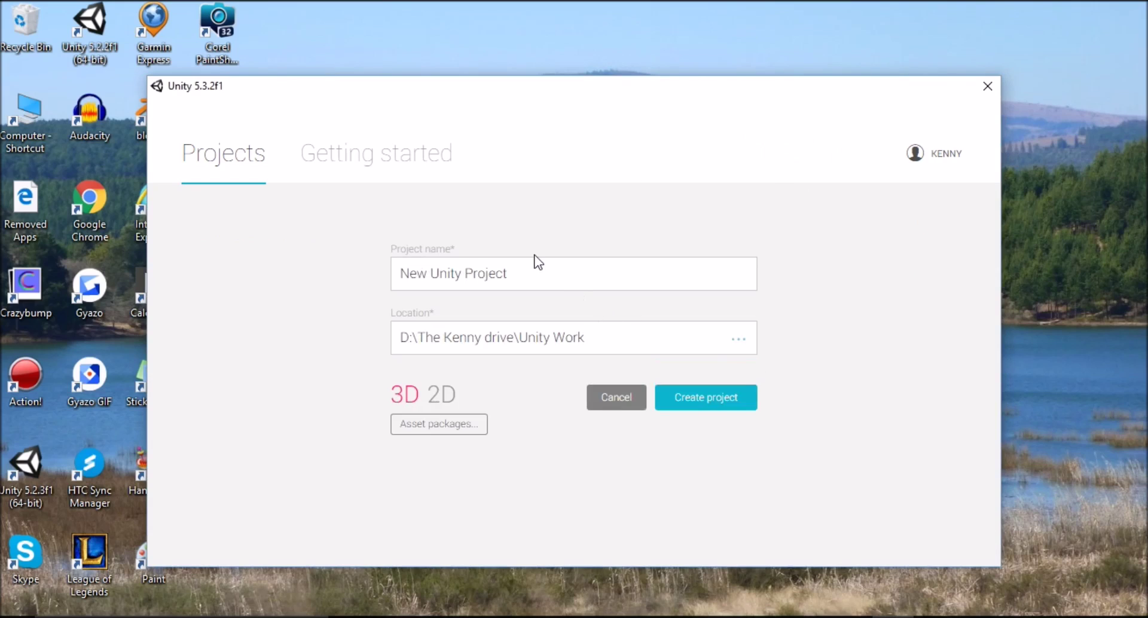
click(537, 274)
text(I)
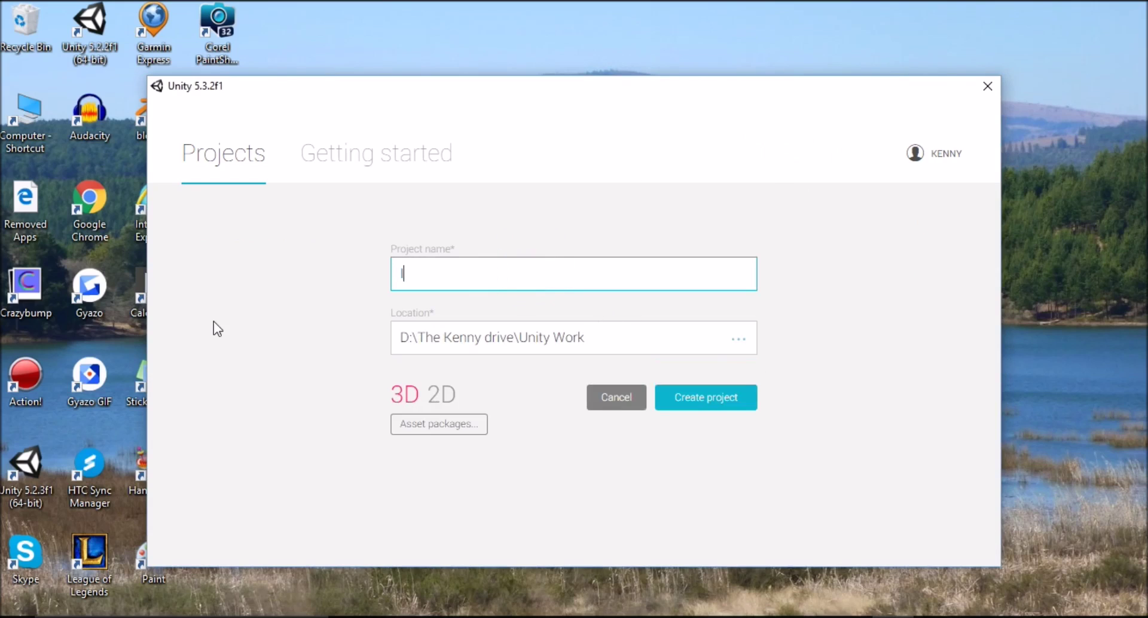
text(nvaders)
click(442, 398)
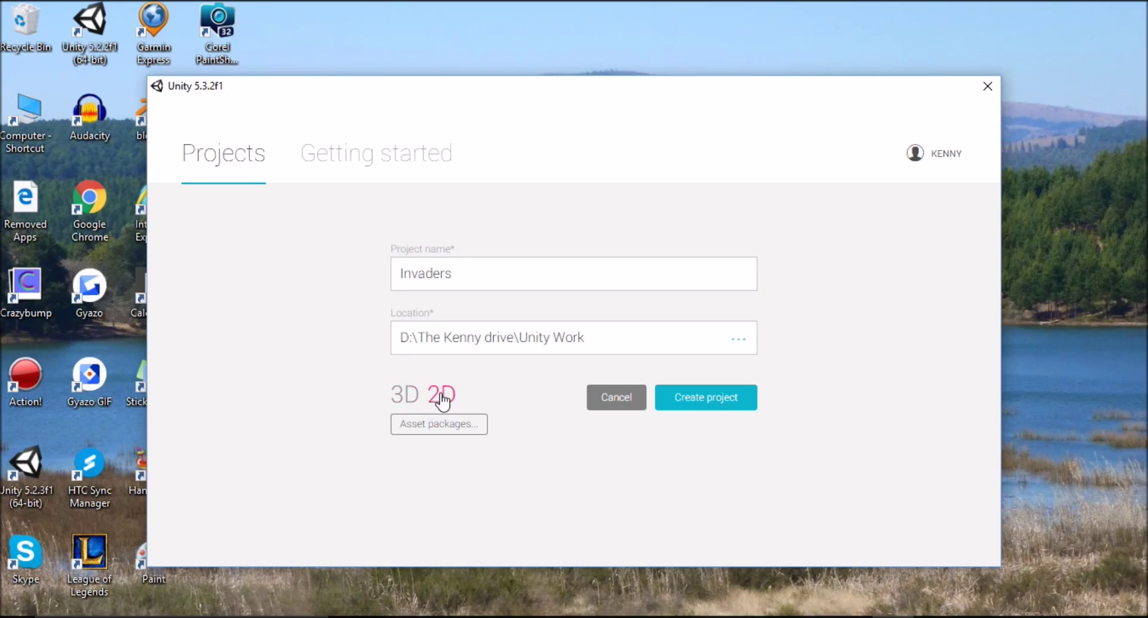
click(700, 399)
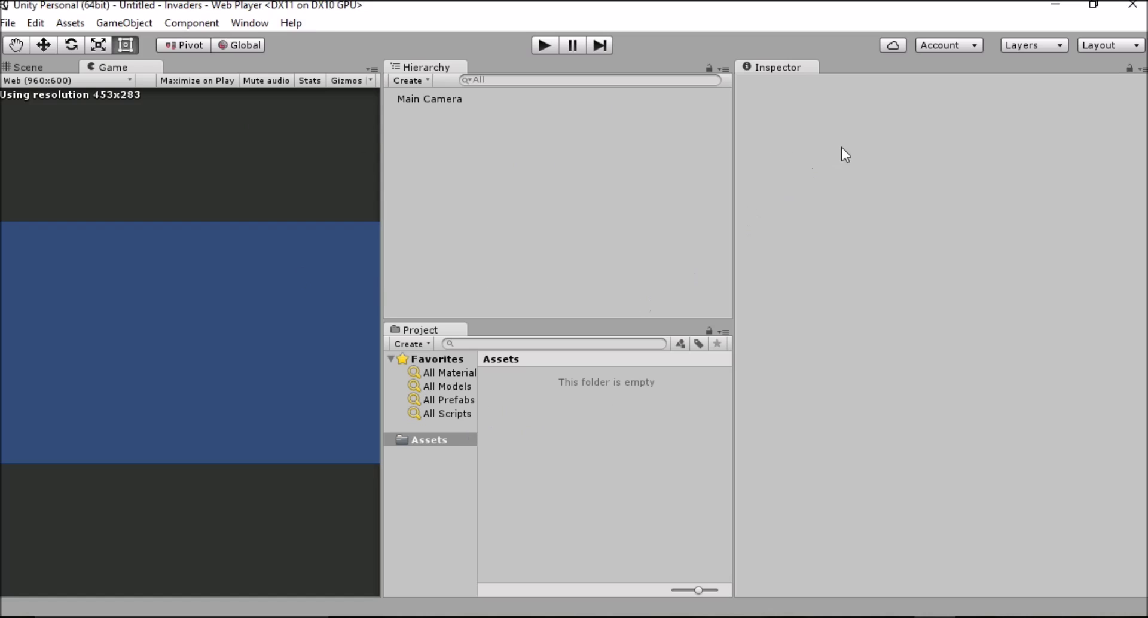
click(1051, 47)
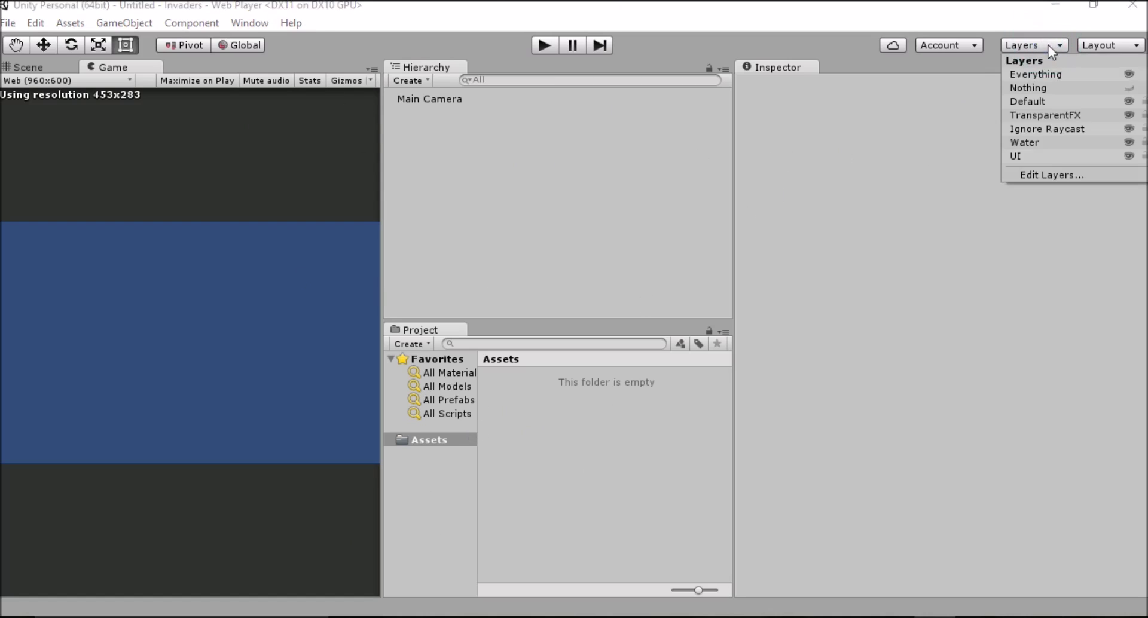
click(760, 128)
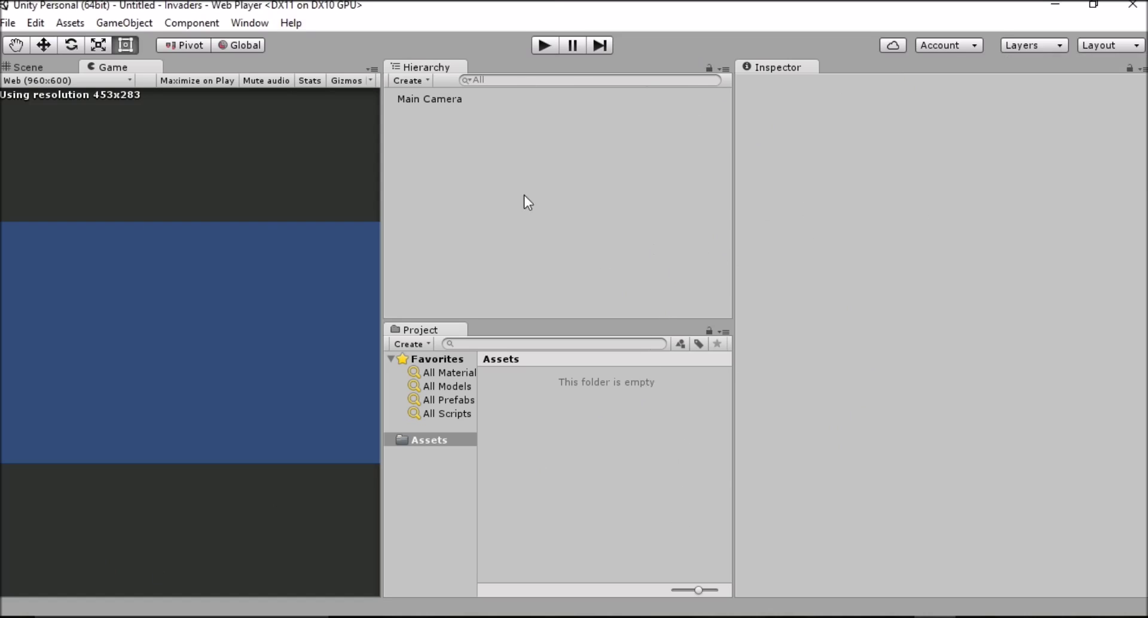
Step: Open the Scene view and examine the frame around the Main Camera
click(22, 67)
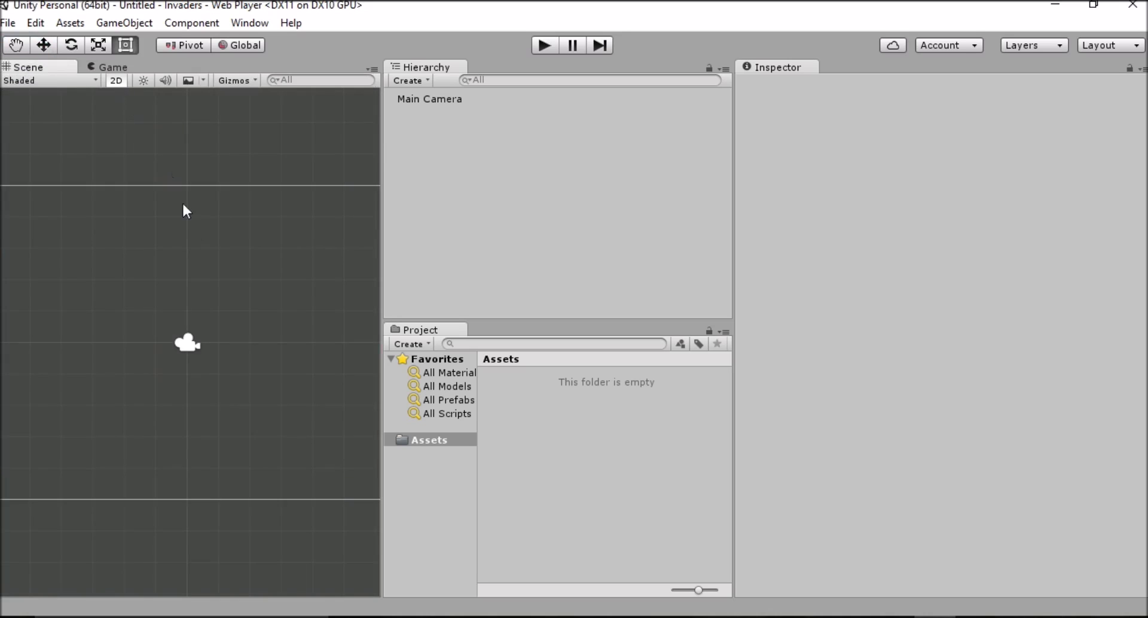
scroll(168, 224, down, 3)
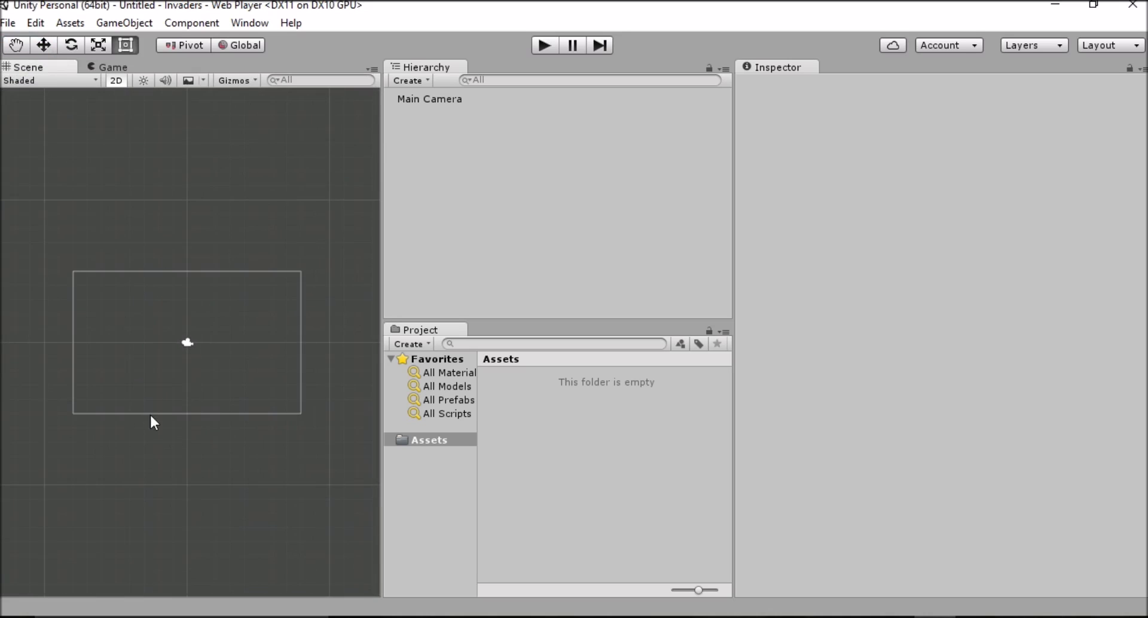
middle_drag(224, 335, 250, 317)
mouse_move(259, 359)
middle_down()
mouse_move(254, 349)
mouse_move(192, 423)
mouse_move(271, 371)
middle_up()
mouse_move(166, 390)
middle_down()
mouse_move(204, 269)
mouse_move(178, 391)
mouse_move(156, 429)
mouse_move(151, 381)
middle_up()
scroll(133, 296, up, 1)
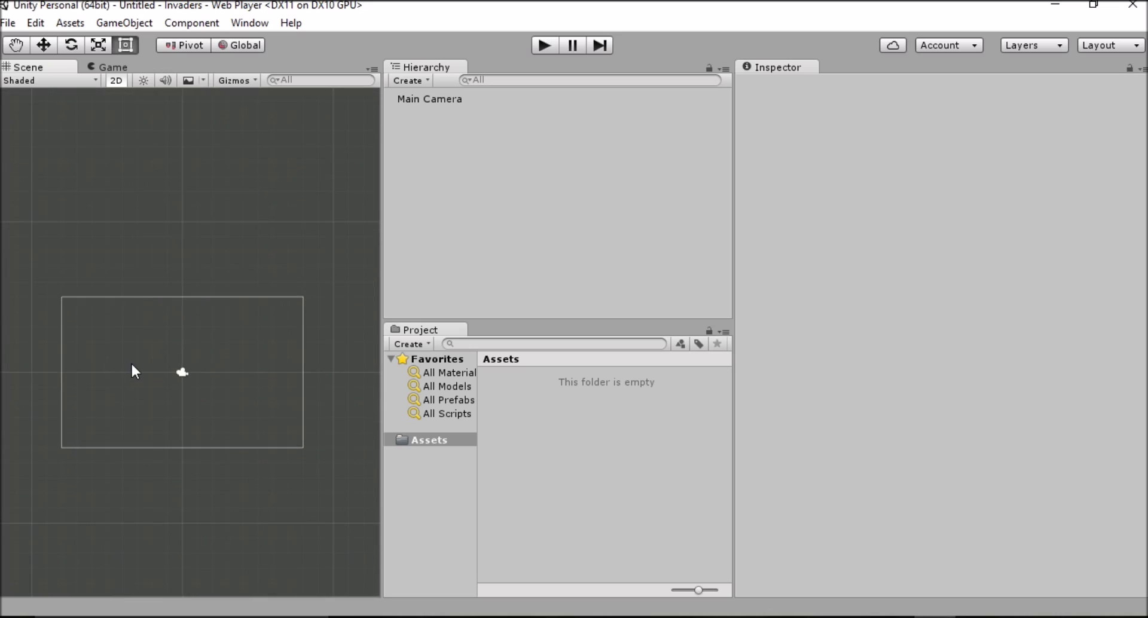
middle_drag(136, 366, 144, 361)
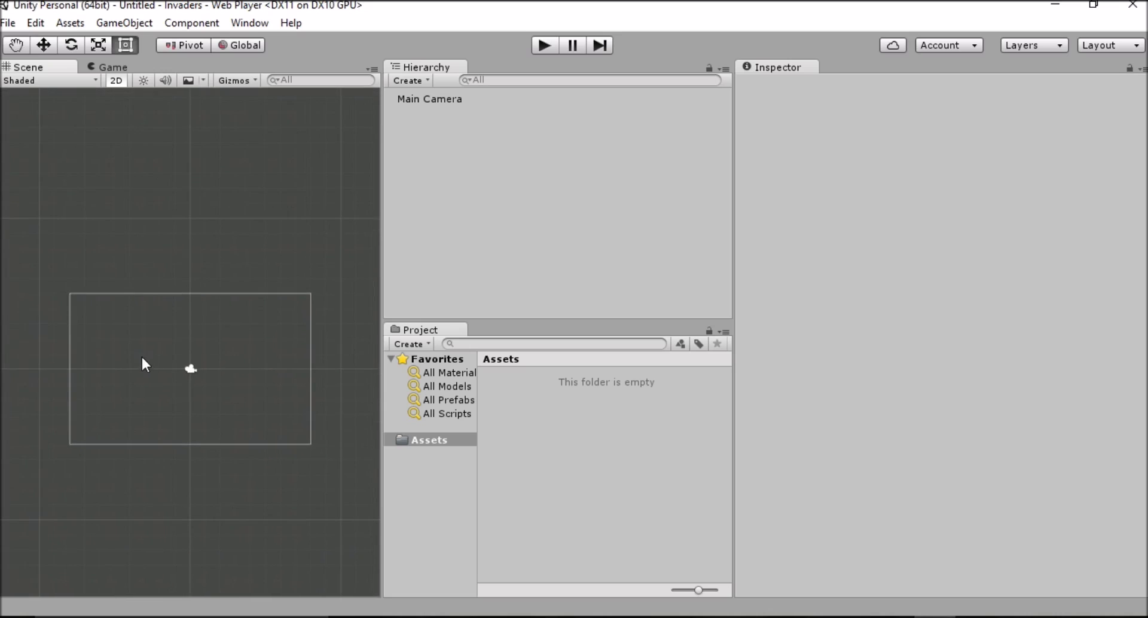
middle_drag(167, 251, 174, 305)
scroll(144, 240, up, 1)
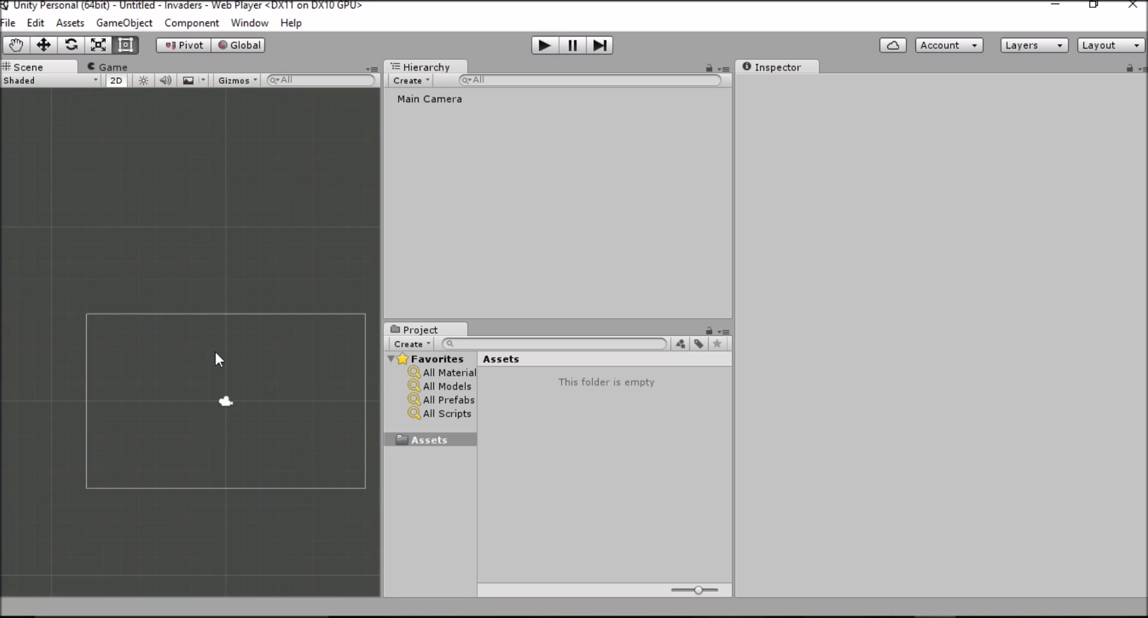
middle_drag(229, 351, 217, 253)
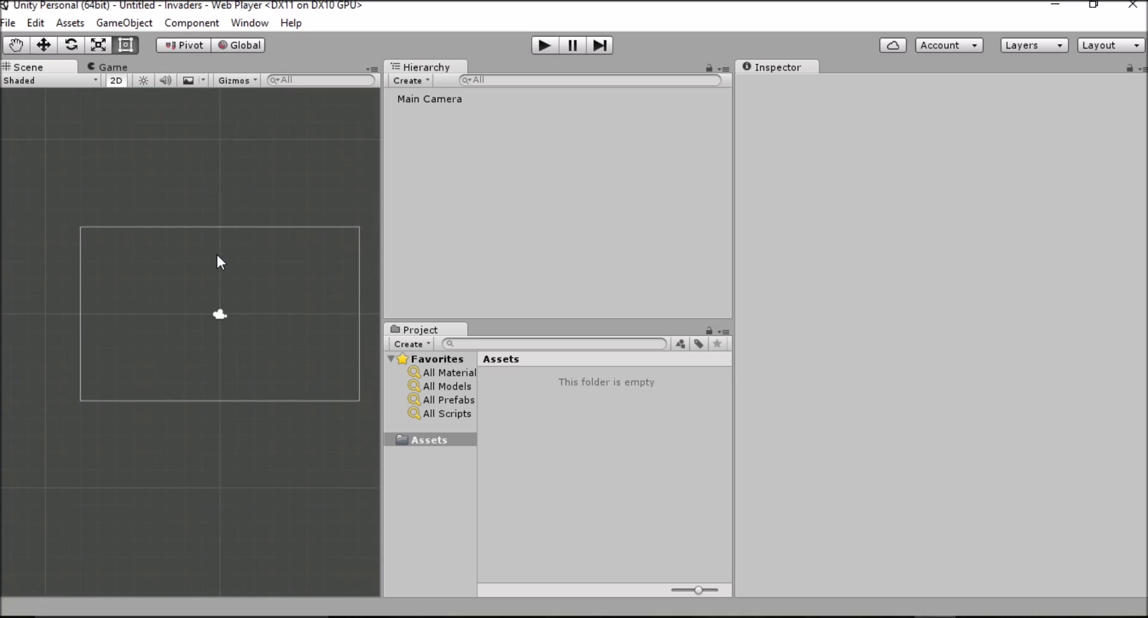
Step: Turn off the Scene view's 2D mode to look at the scene in 3D, and return it to 2D
click(116, 80)
scroll(314, 274, down, 3)
scroll(238, 269, up, 3)
scroll(154, 136, up, 1)
click(117, 80)
key(t)
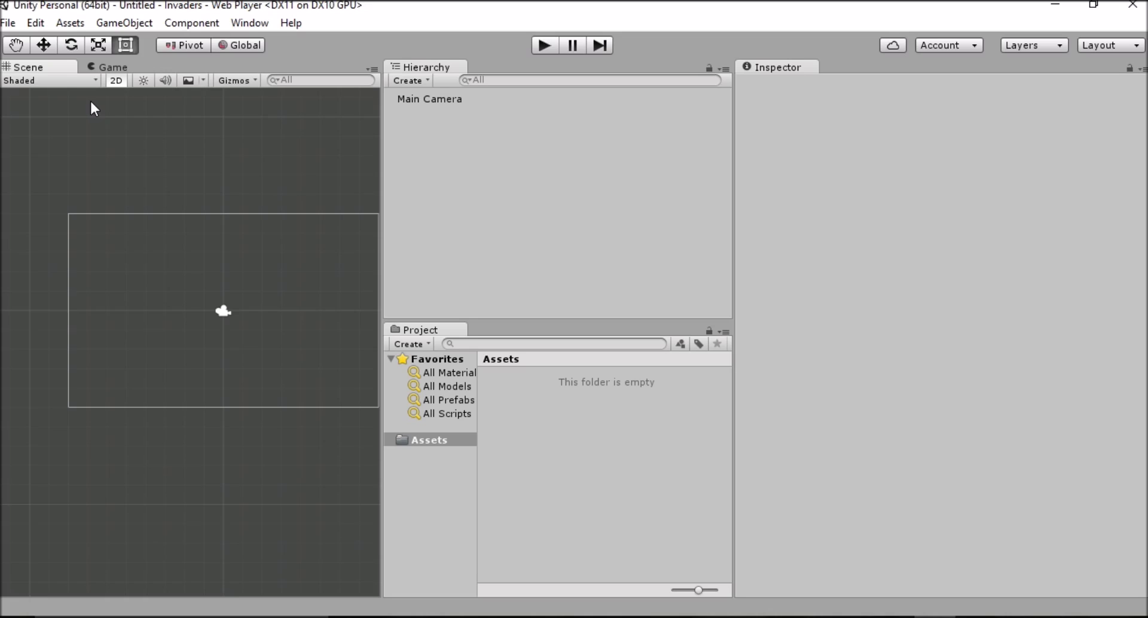
Step: Compare the Scene view with the Game view, ending in the Scene view
scroll(179, 223, down, 2)
scroll(180, 223, up, 2)
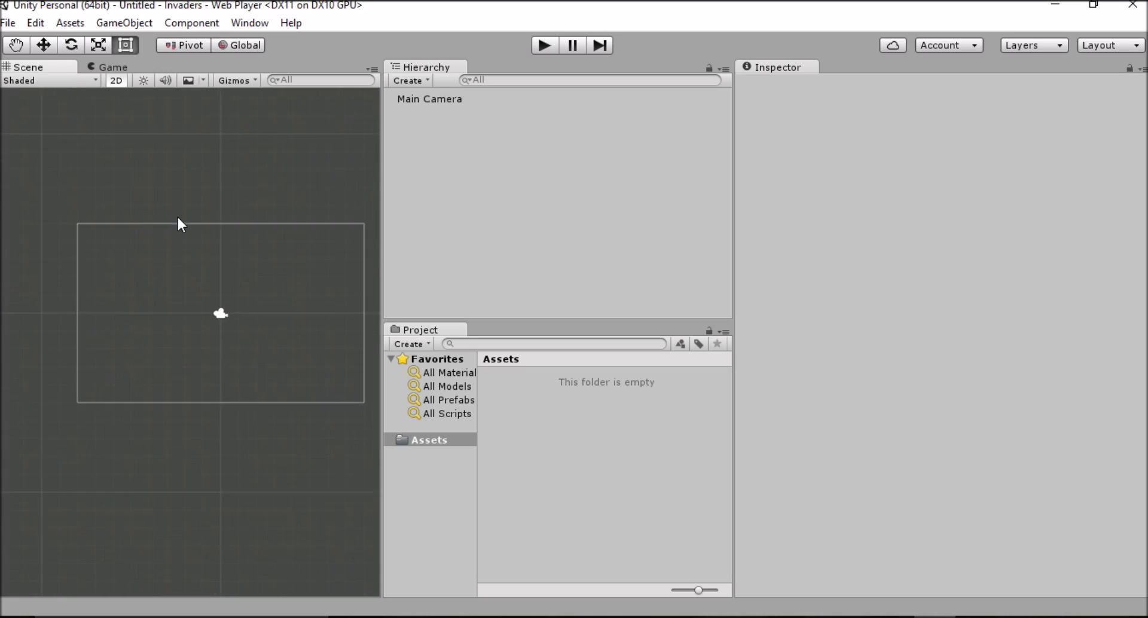
click(91, 63)
click(57, 66)
click(109, 69)
click(42, 67)
click(90, 67)
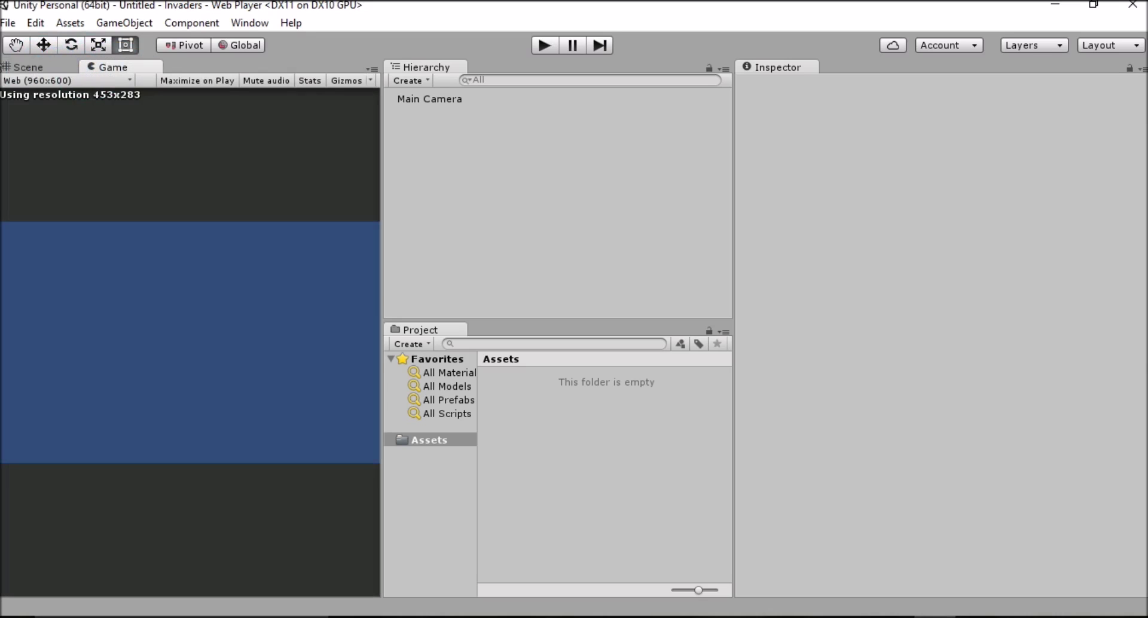
click(28, 67)
Step: Set the Web Player's default screen width to 600 and default screen height to 960 in the Player Settings
click(11, 25)
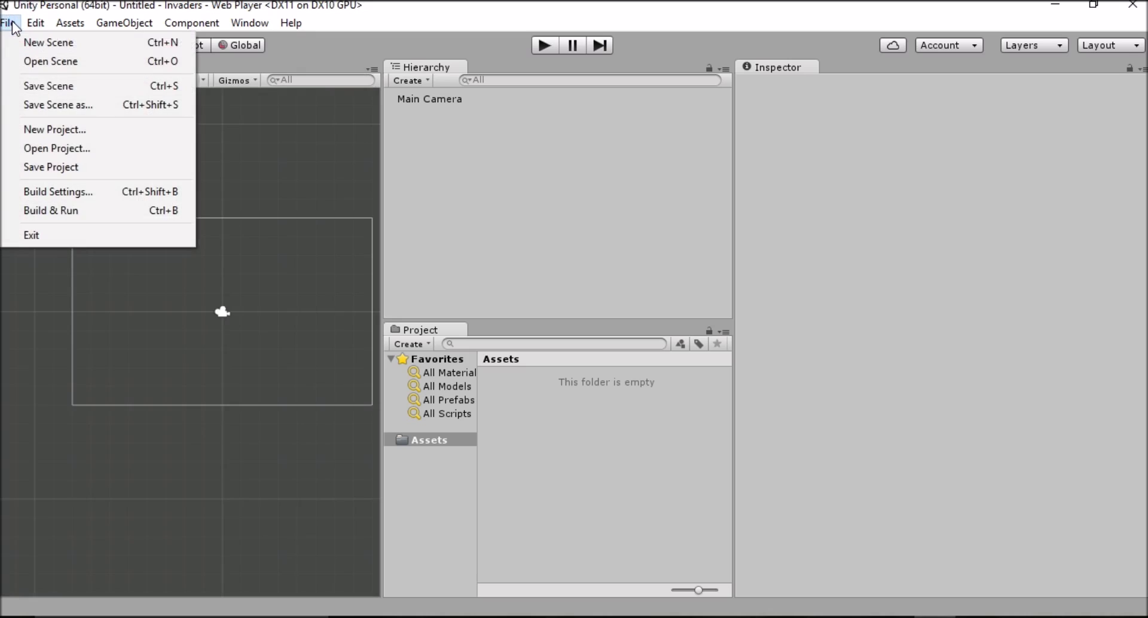
click(82, 187)
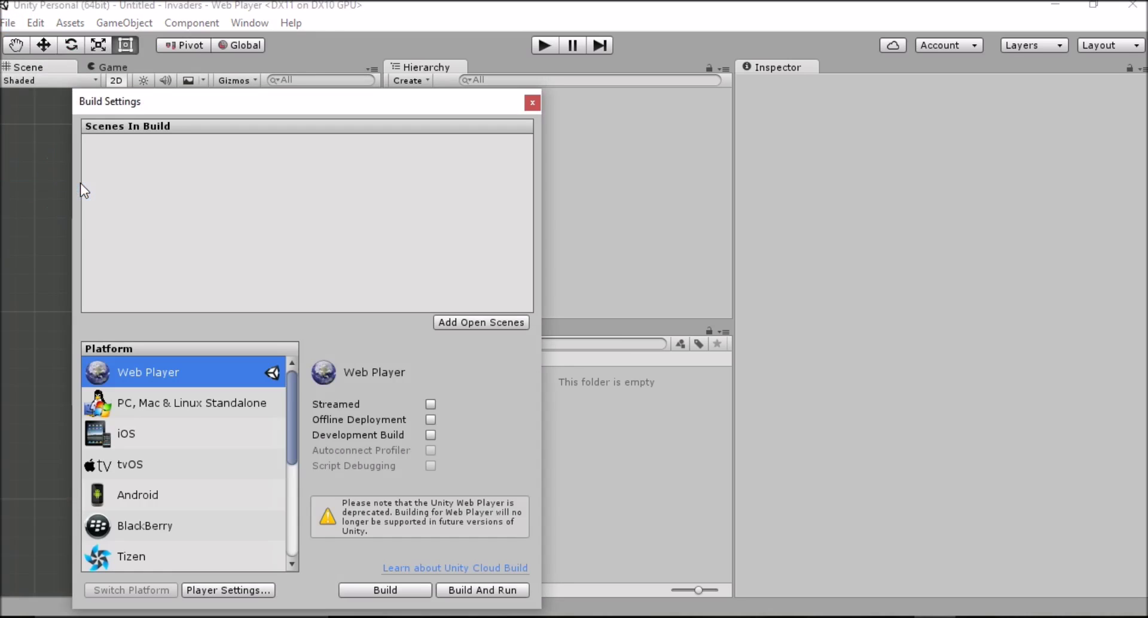
click(222, 592)
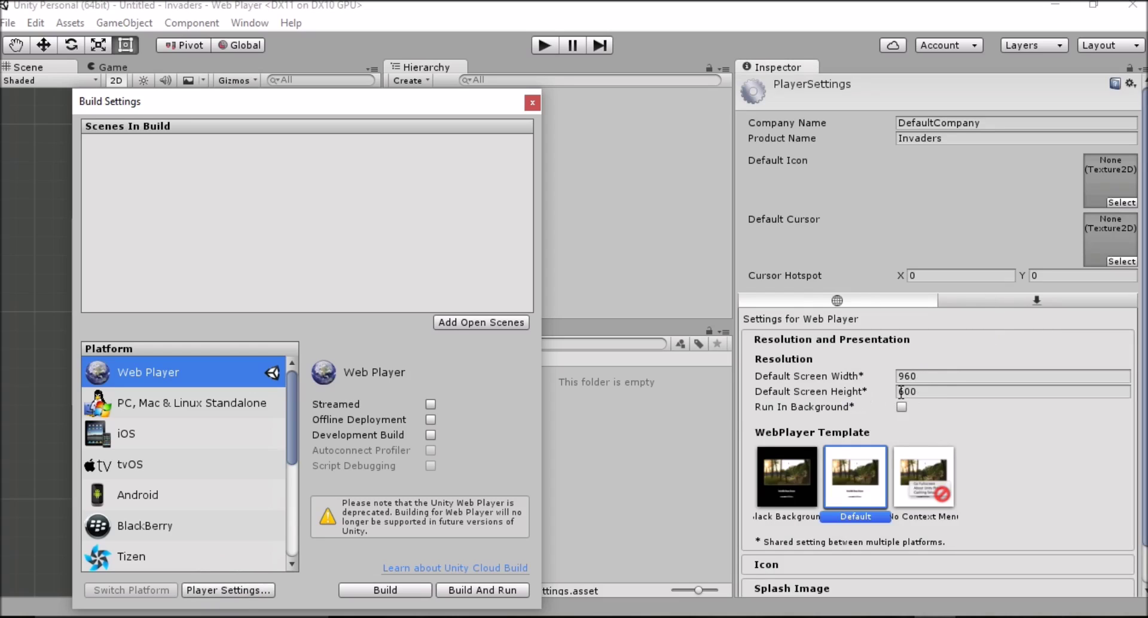
click(929, 376)
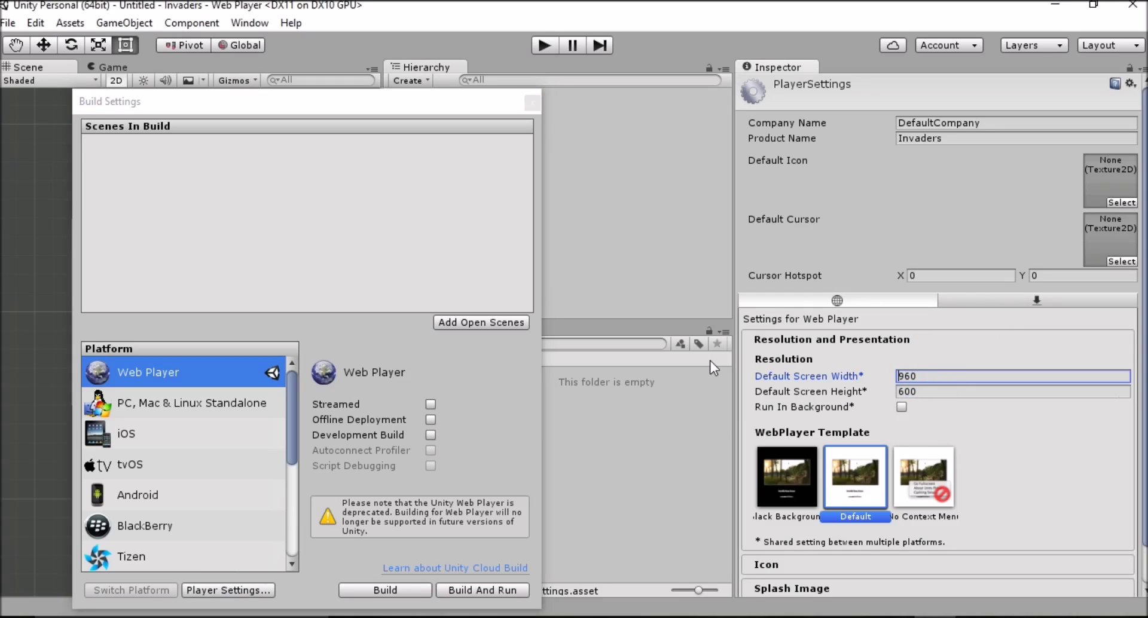
double_click(975, 377)
text(600)
click(949, 387)
text(960)
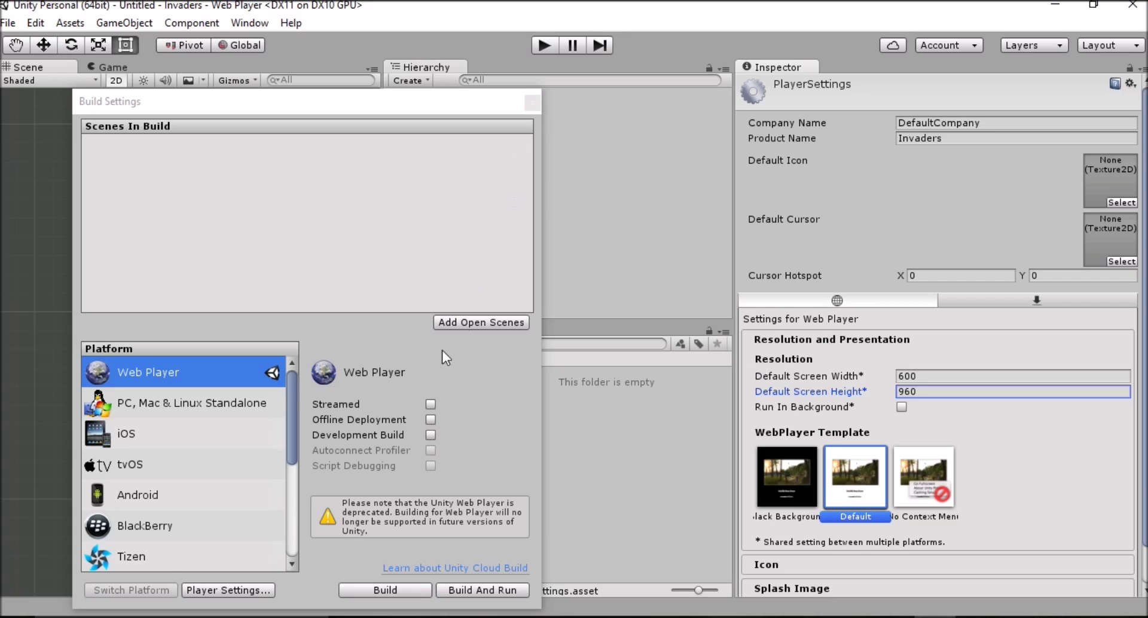
click(528, 103)
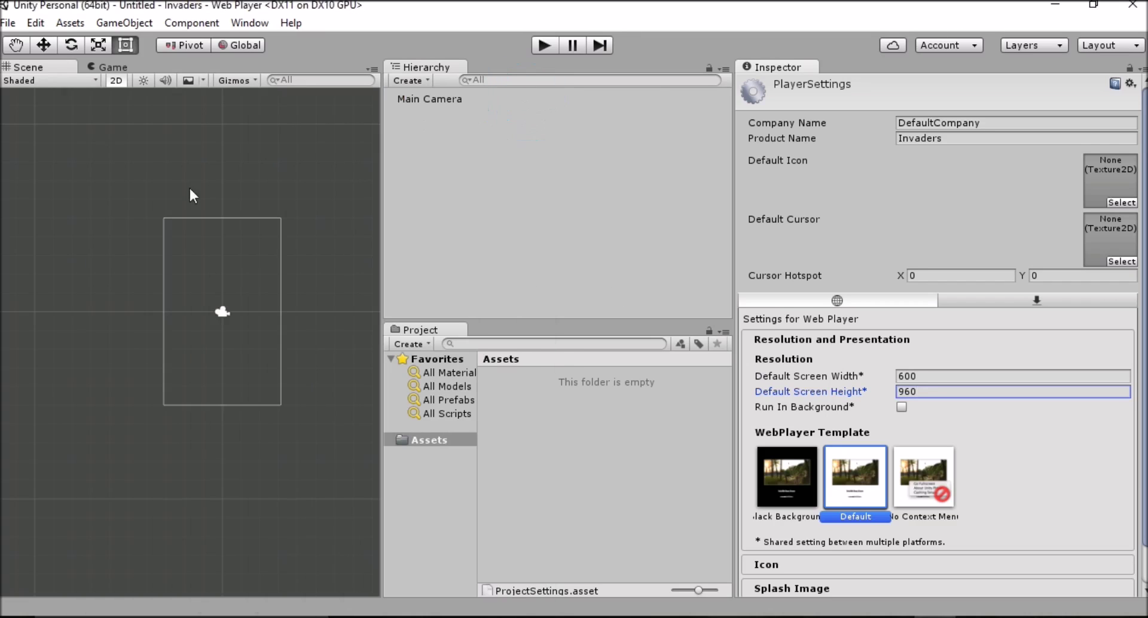
Step: Select the Main Camera and check its frame in the Scene view and the Game view
scroll(188, 319, up, 1)
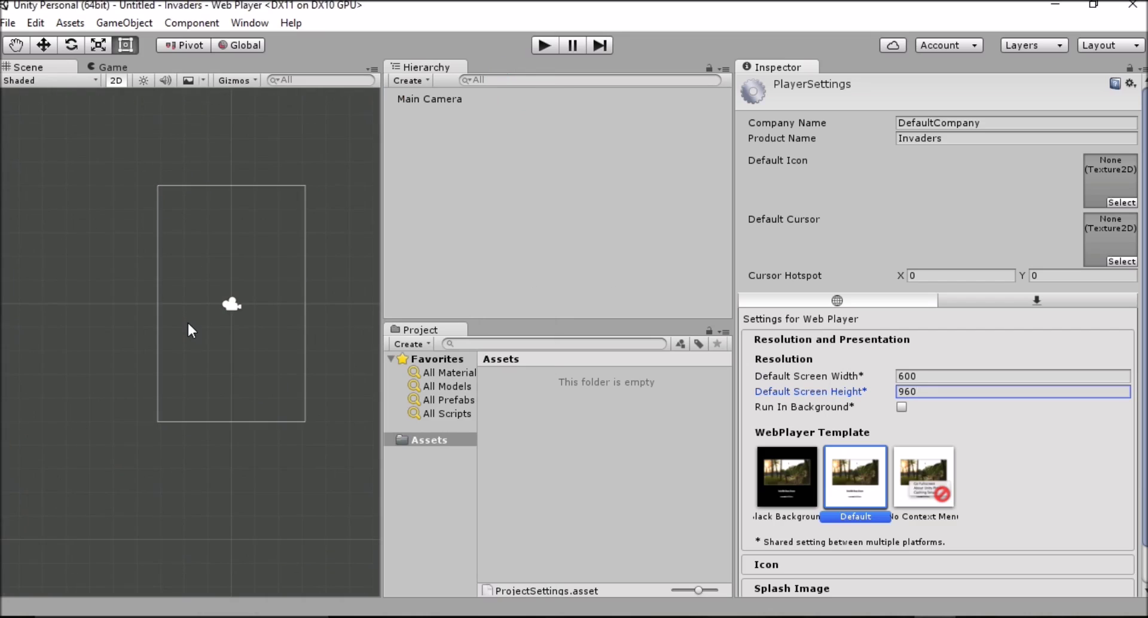
scroll(187, 320, down, 1)
scroll(303, 272, up, 1)
scroll(302, 271, up, 1)
click(432, 97)
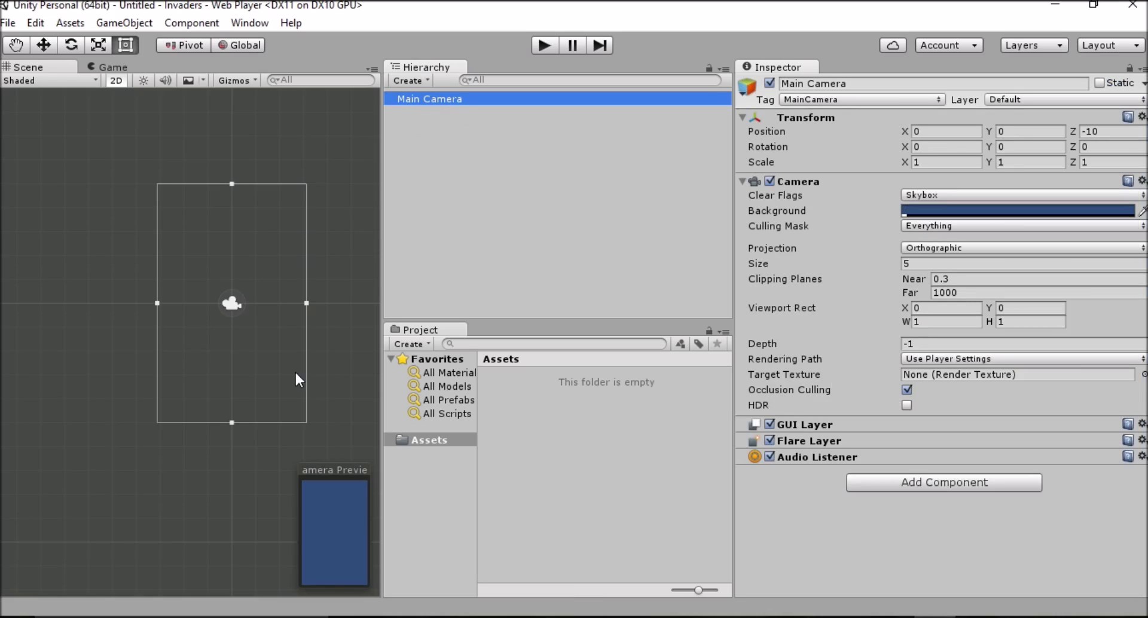
click(95, 63)
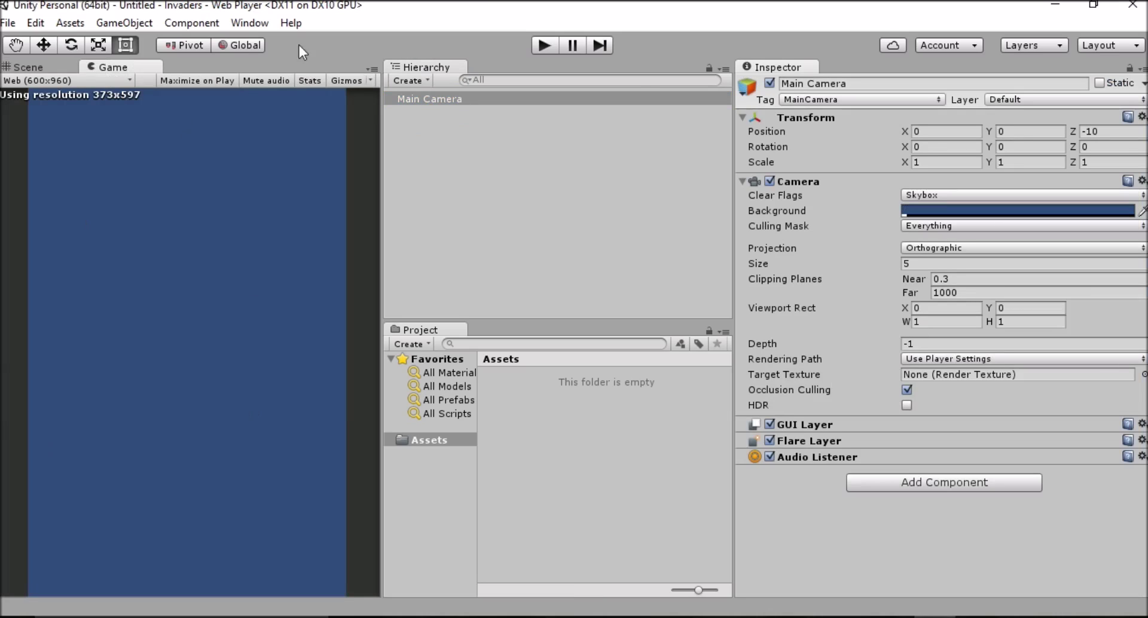
Step: Preview the Game view in other aspect ratios, including Free Aspect and 3:2, and return it to Web (600x960)
click(113, 82)
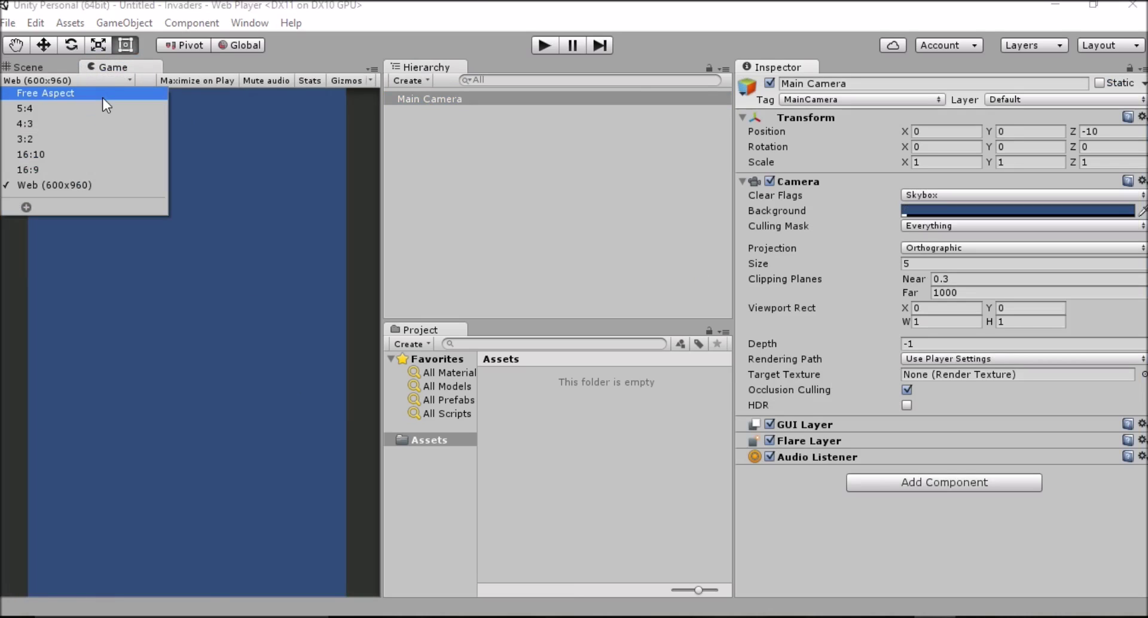
click(104, 100)
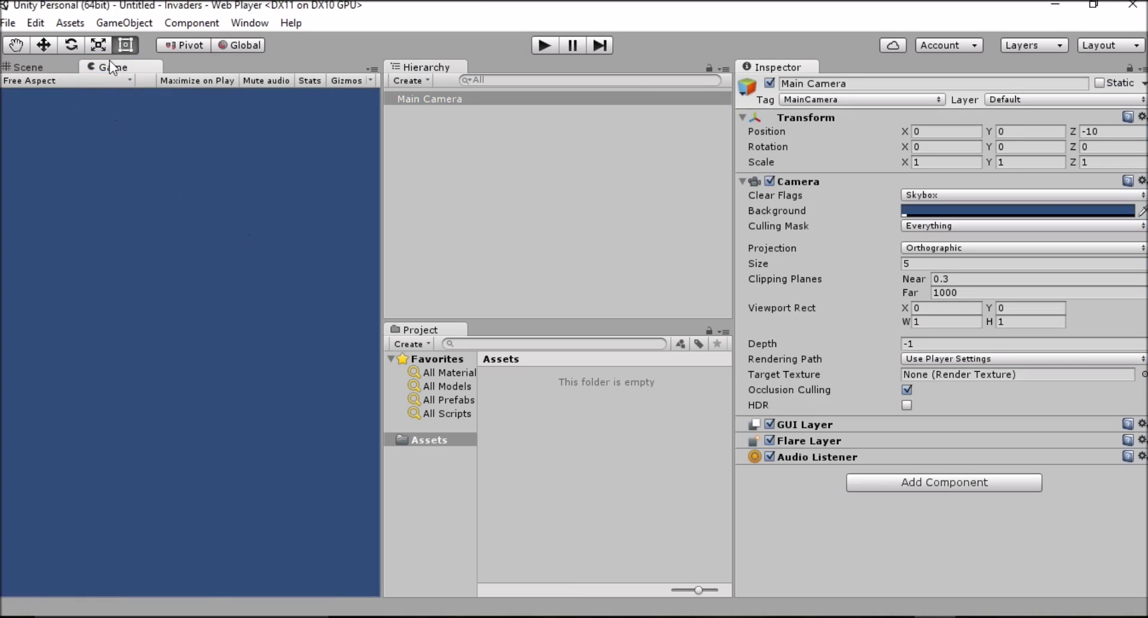
click(87, 81)
click(81, 104)
click(84, 81)
click(85, 141)
click(99, 84)
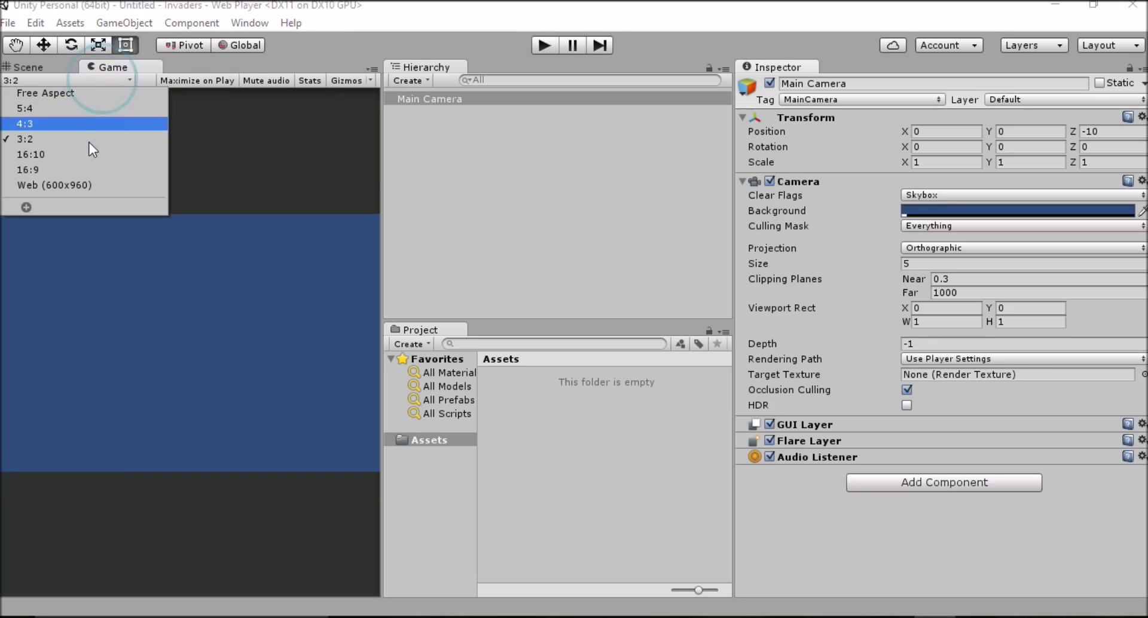
click(89, 186)
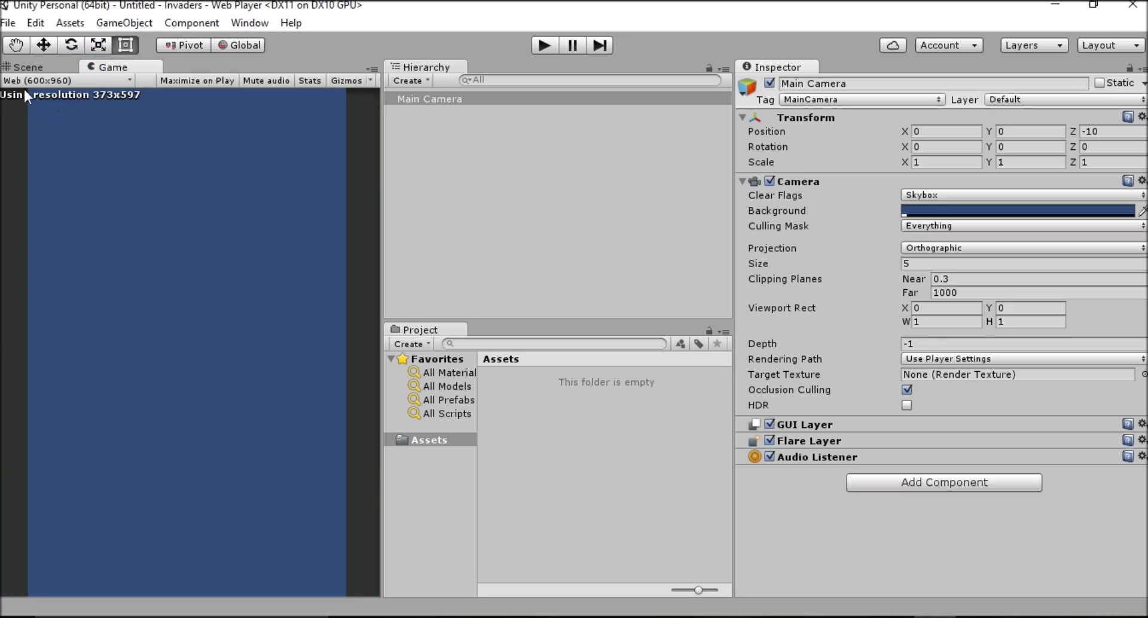
Step: Review the Build Settings for the Web Player platform and close them
click(9, 22)
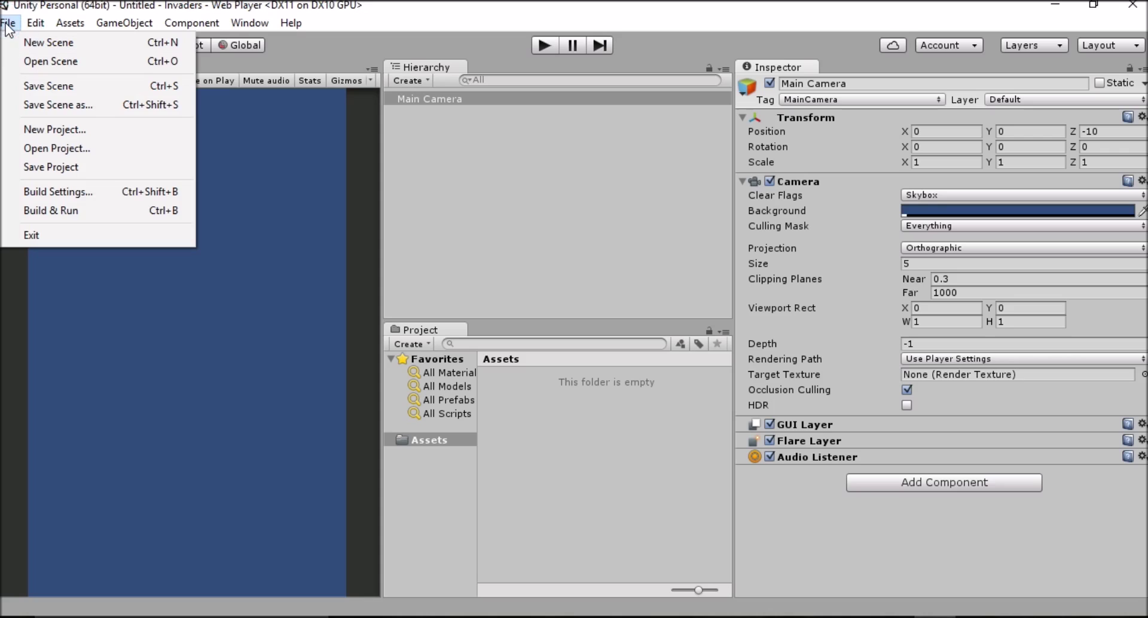
click(109, 192)
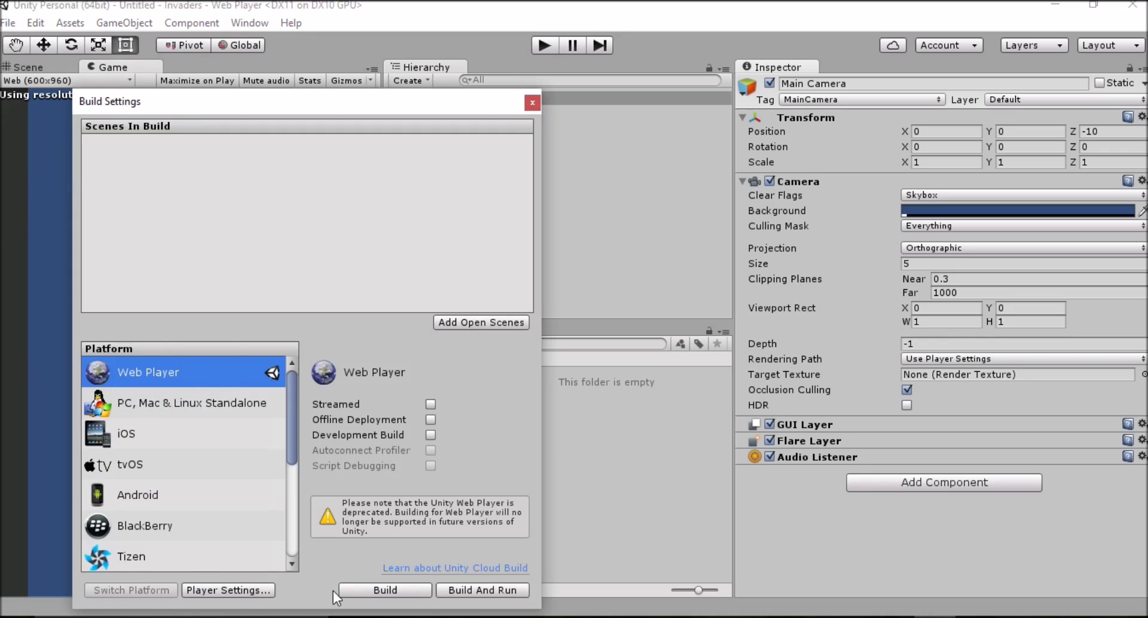
click(532, 103)
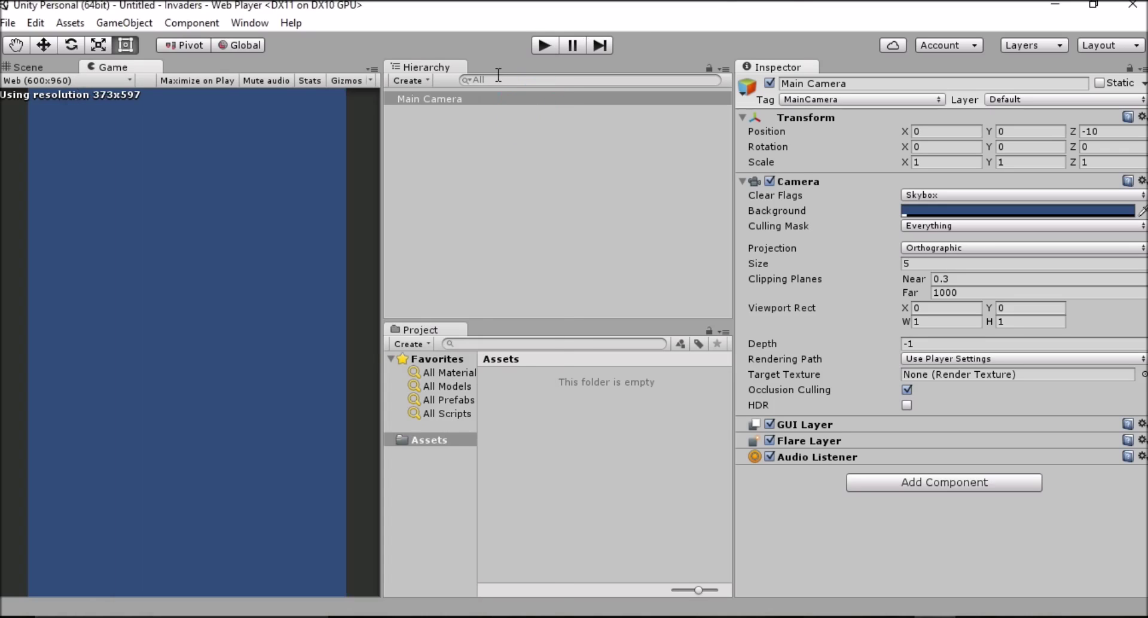
Step: Return to the Scene view and reset the Main Camera's Transform component
click(40, 64)
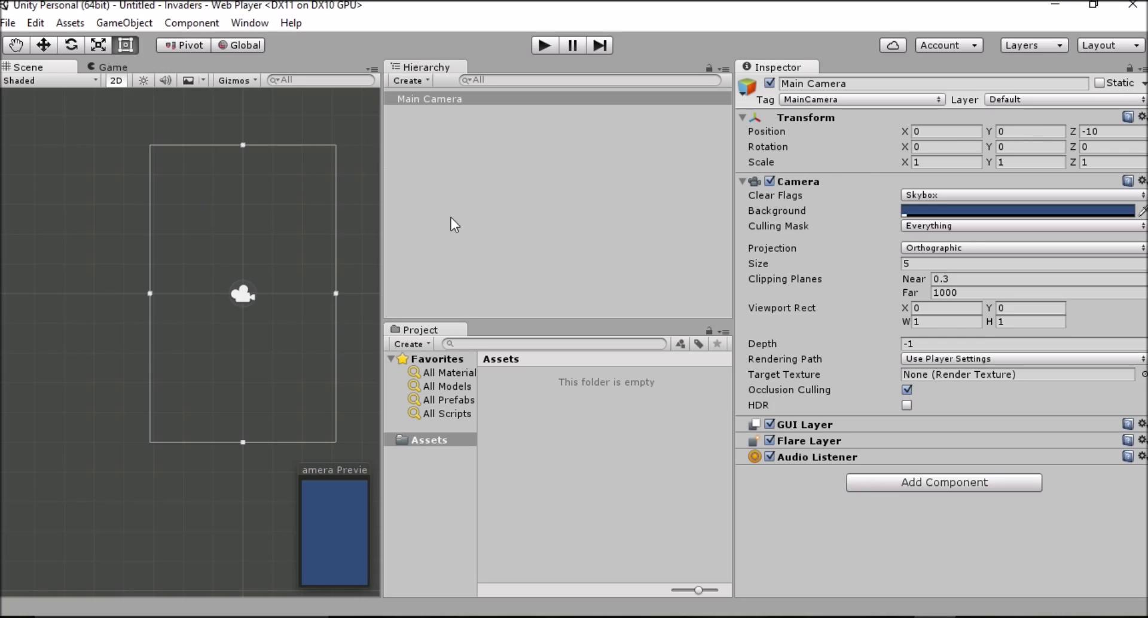
click(1142, 117)
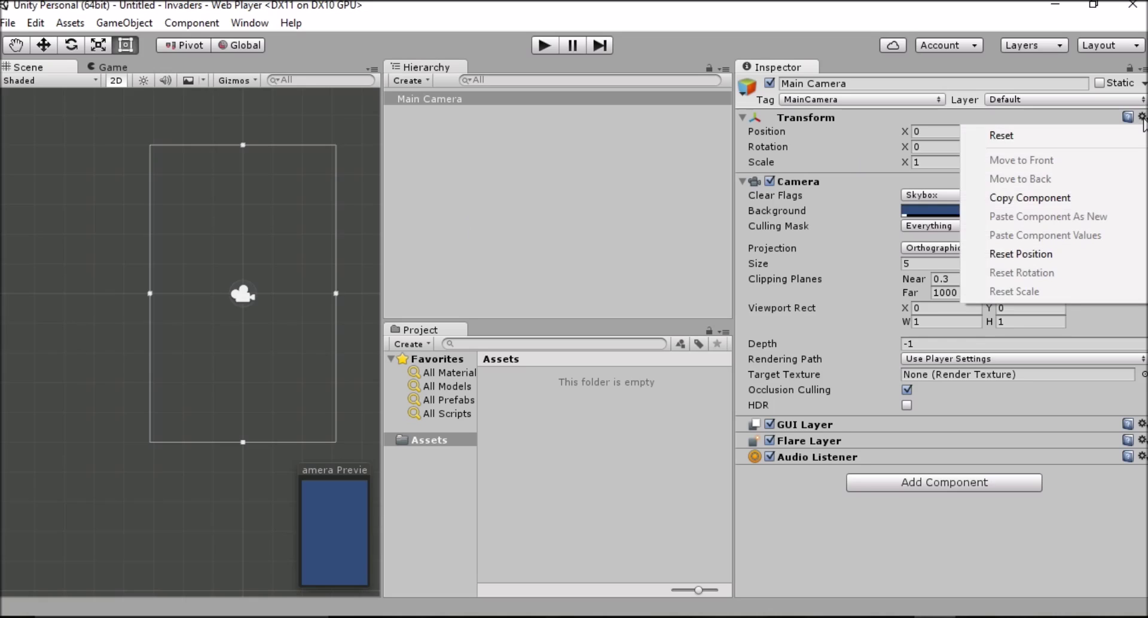
click(1039, 141)
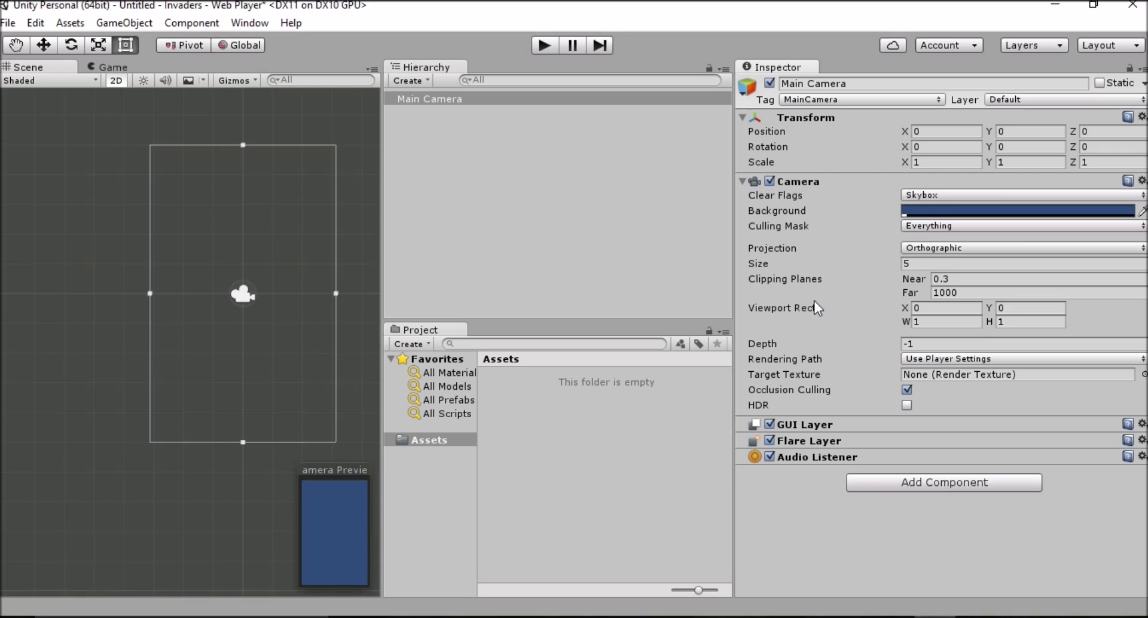
Step: Switch the Scene view to 3D and set the Main Camera's far clipping plane to 5
click(109, 77)
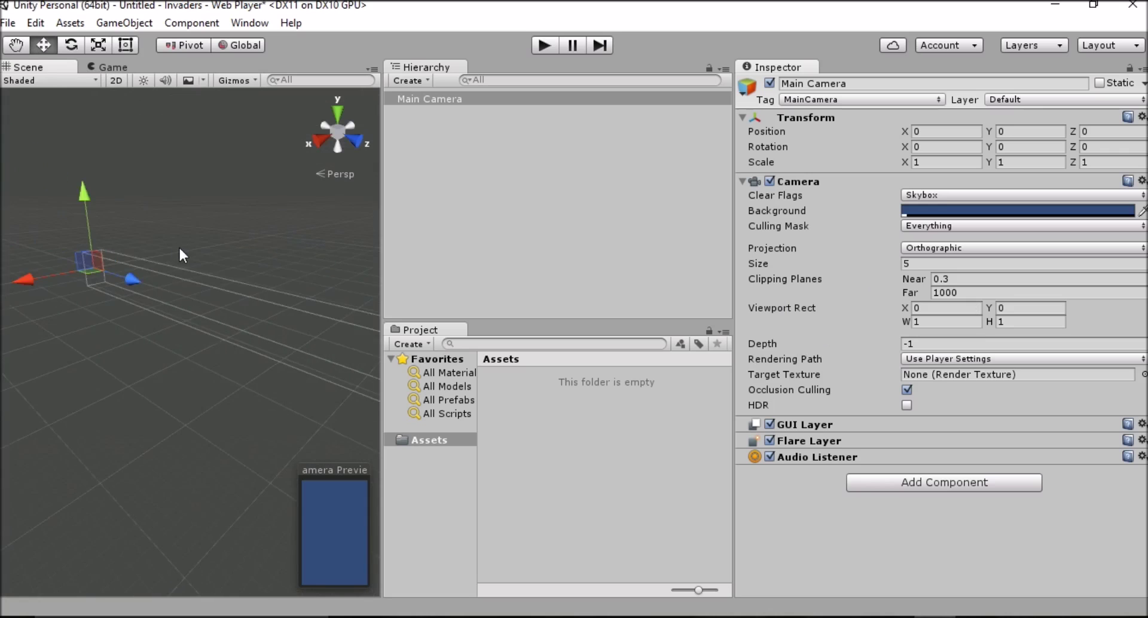
middle_drag(339, 424, 247, 380)
scroll(248, 380, up, 4)
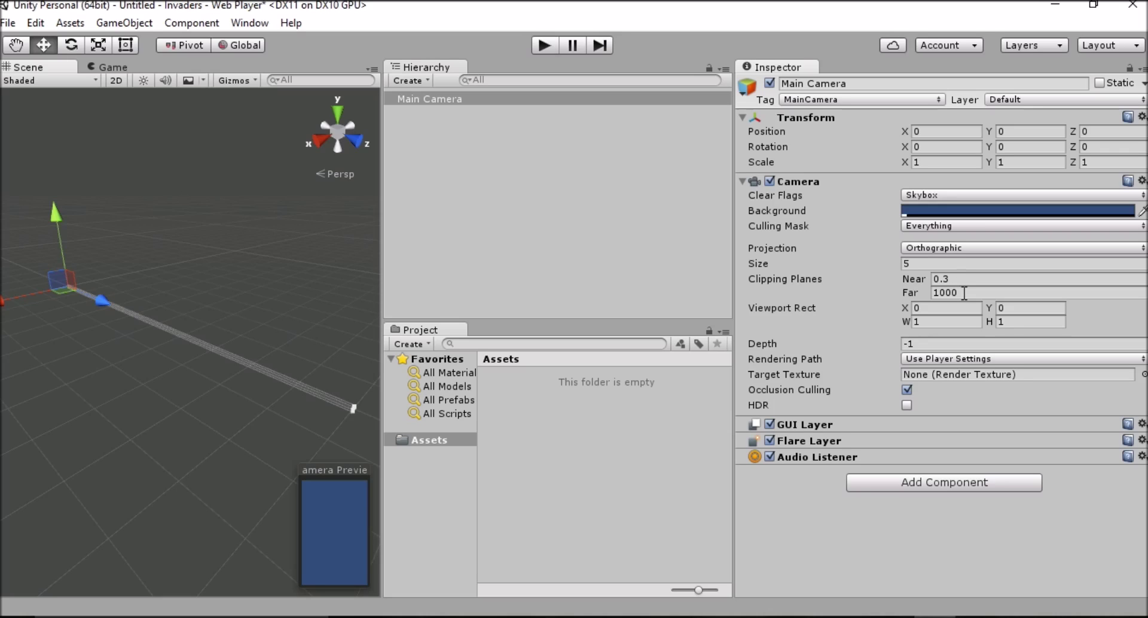
click(964, 293)
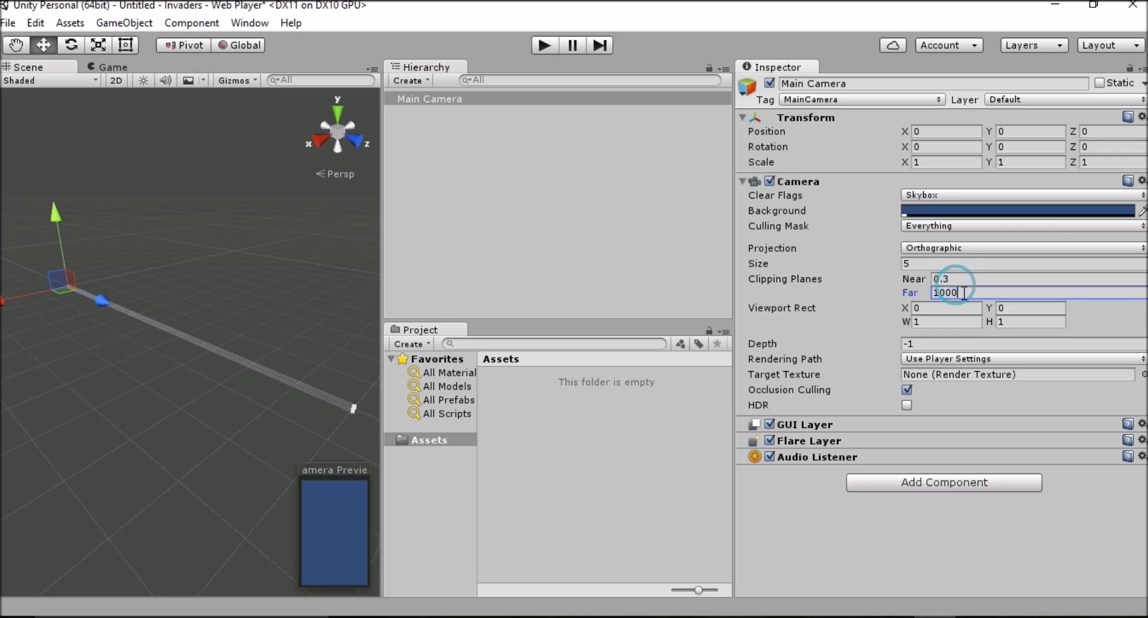
key(BackSpace)
text(5)
key(Return)
scroll(210, 333, up, 5)
scroll(171, 378, up, 1)
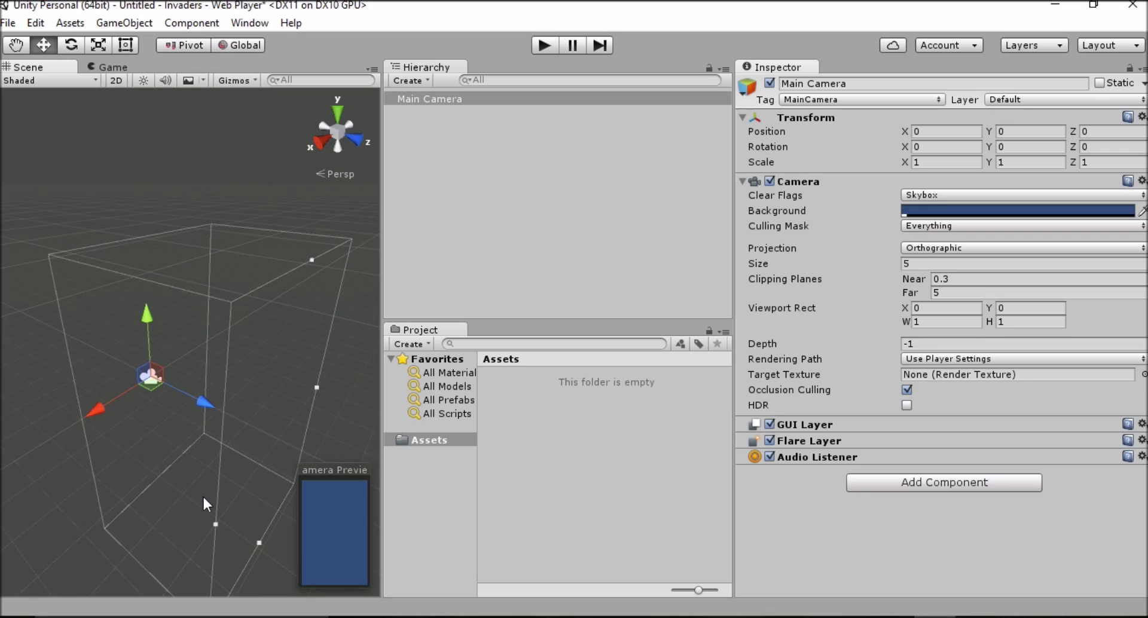
scroll(339, 274, down, 3)
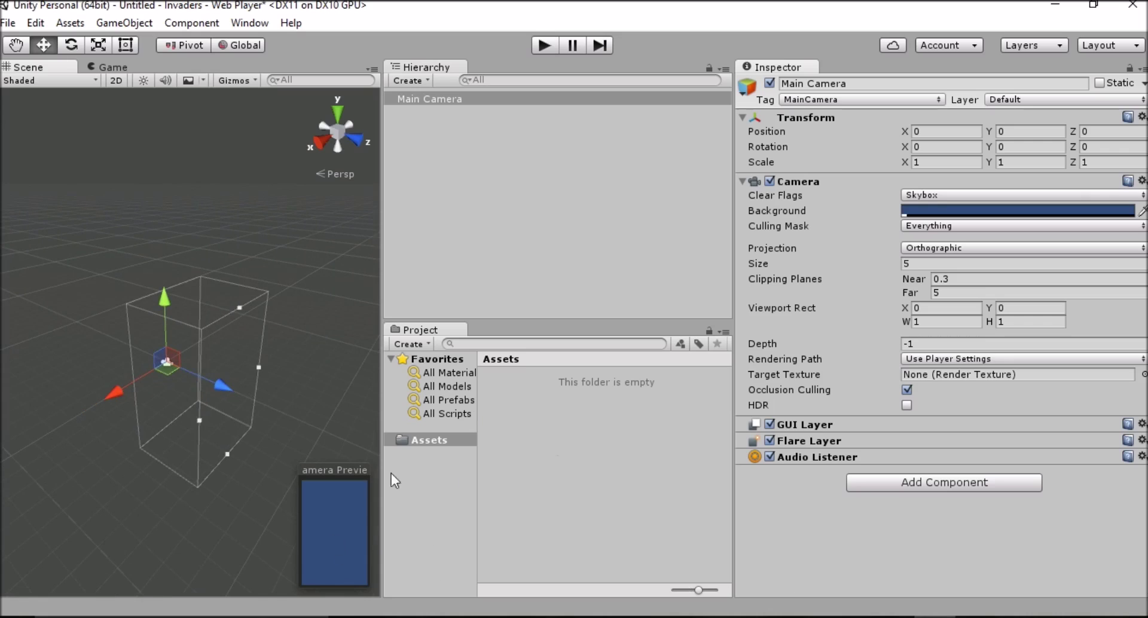
scroll(167, 424, up, 2)
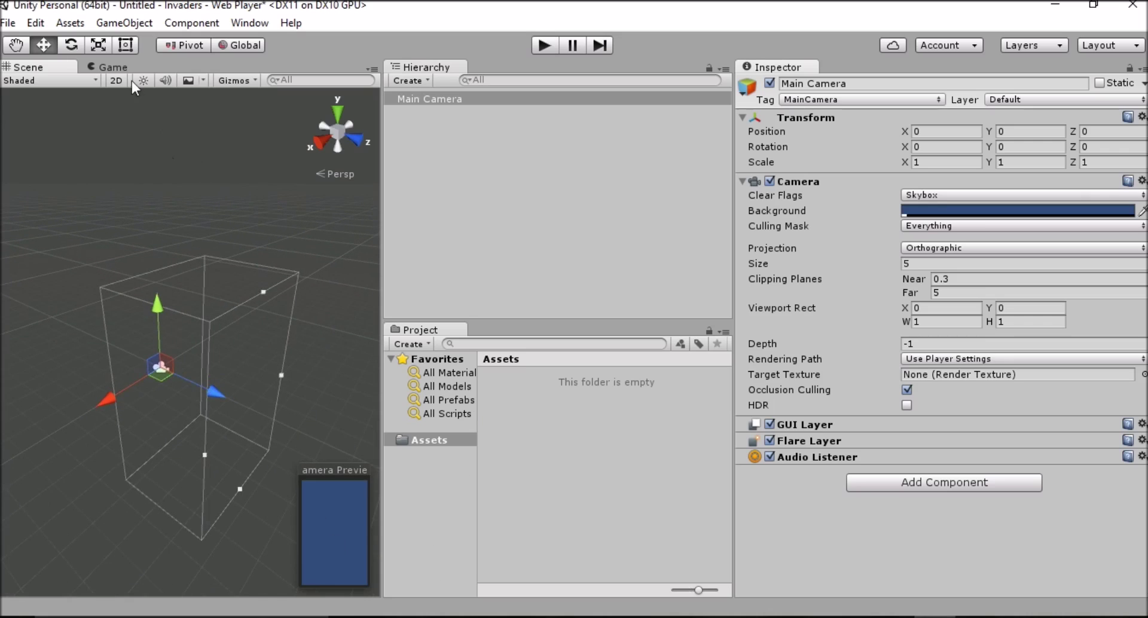
Step: Create a 3D Quad at the root of the scene hierarchy and reset its Transform component
click(102, 62)
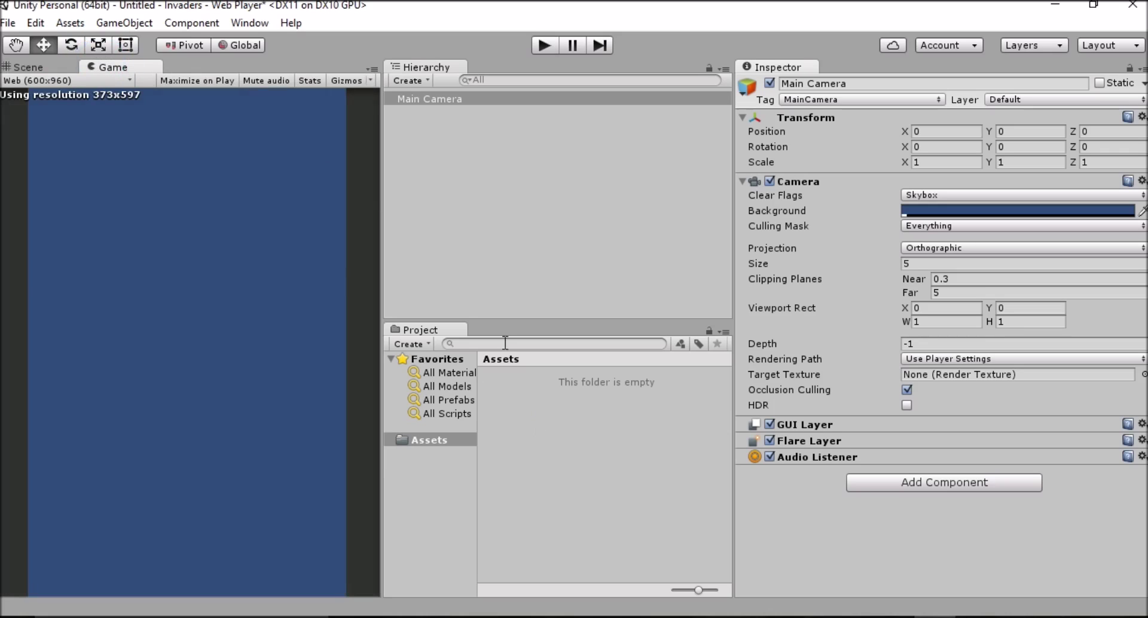
right_click(453, 192)
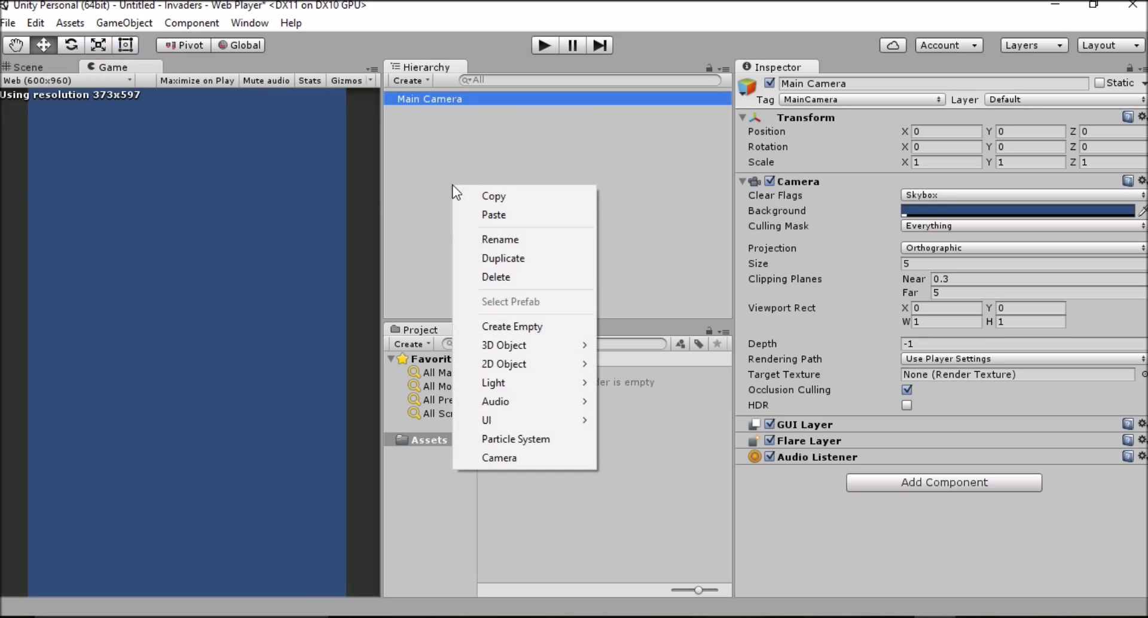
right_click(443, 147)
mouse_move(526, 301)
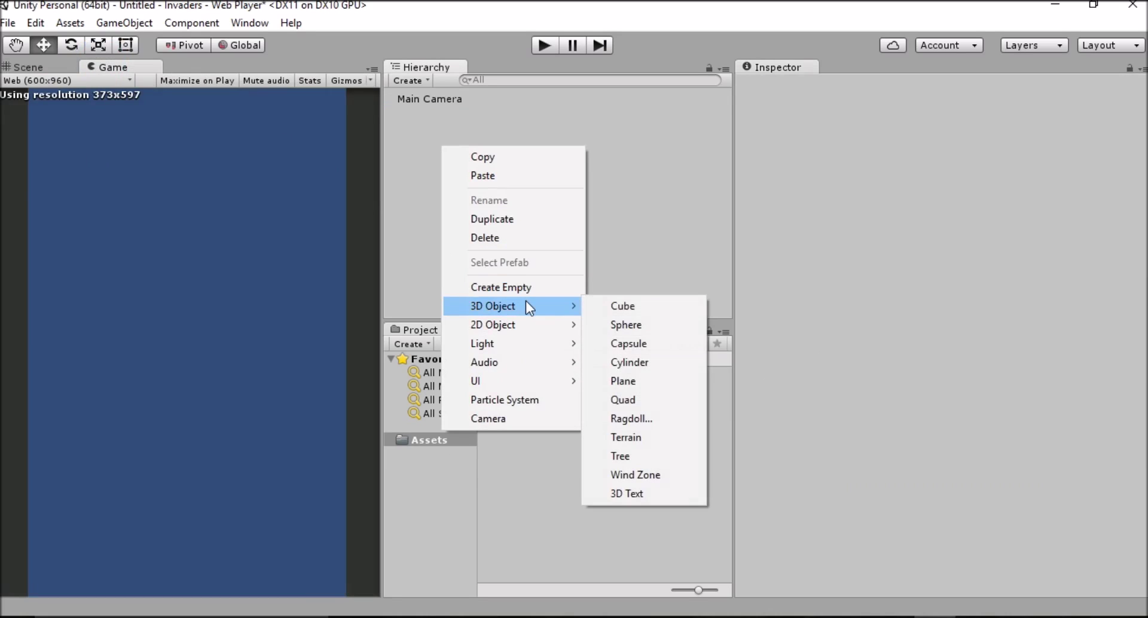
click(644, 400)
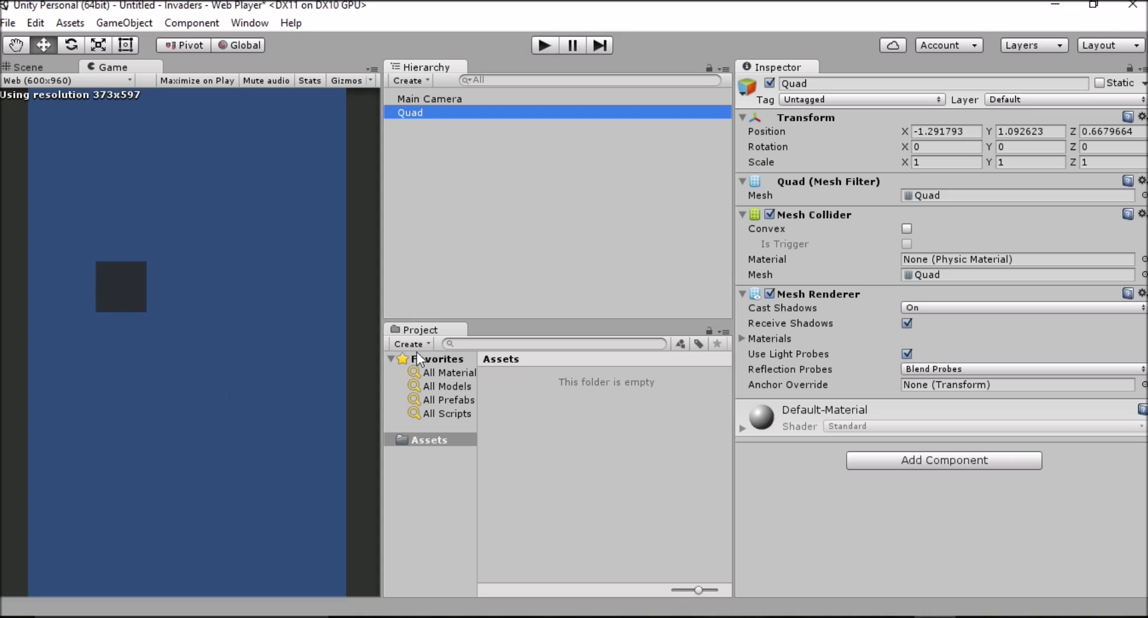
click(1142, 116)
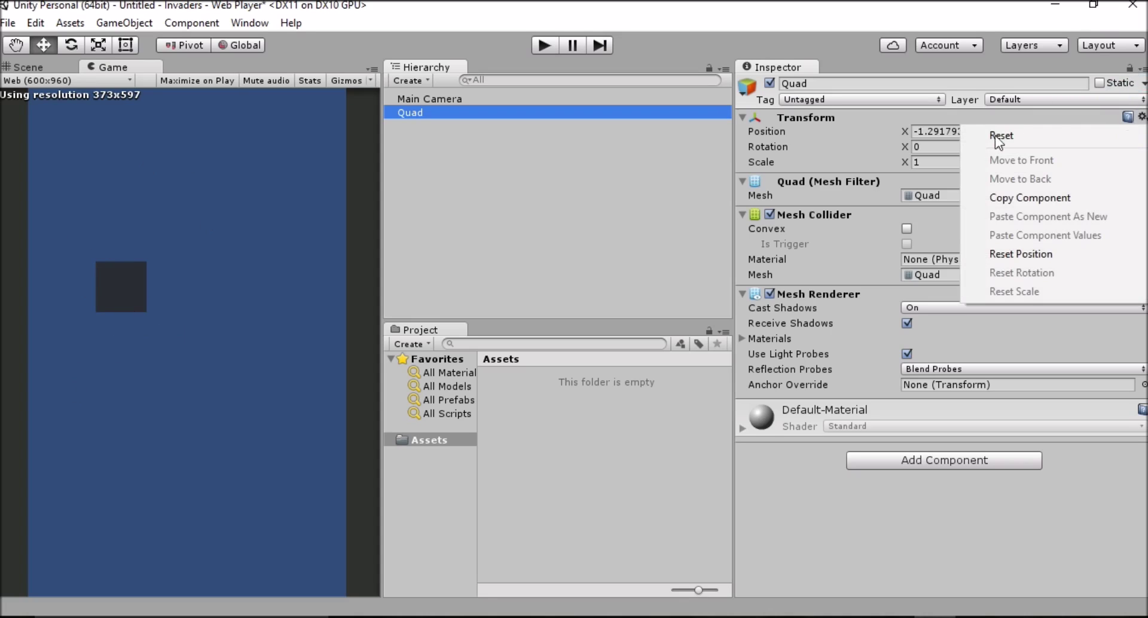
click(1017, 141)
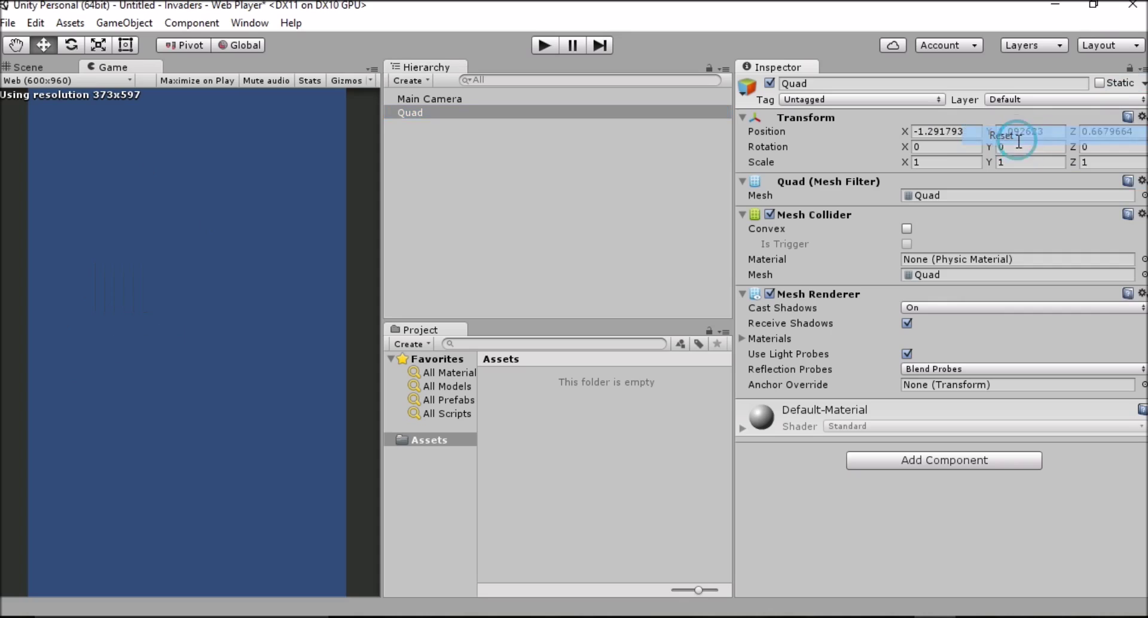
Step: Frame the Main Camera in the Scene view, try shifting it forward to about Z 0.45, and undo the move
click(430, 99)
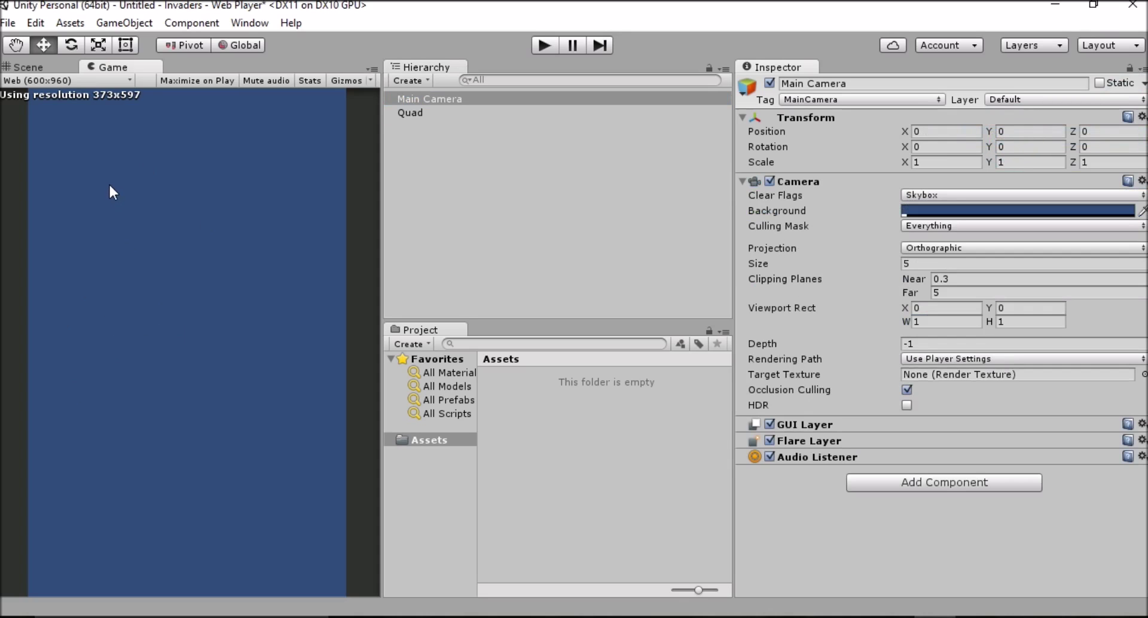
click(28, 67)
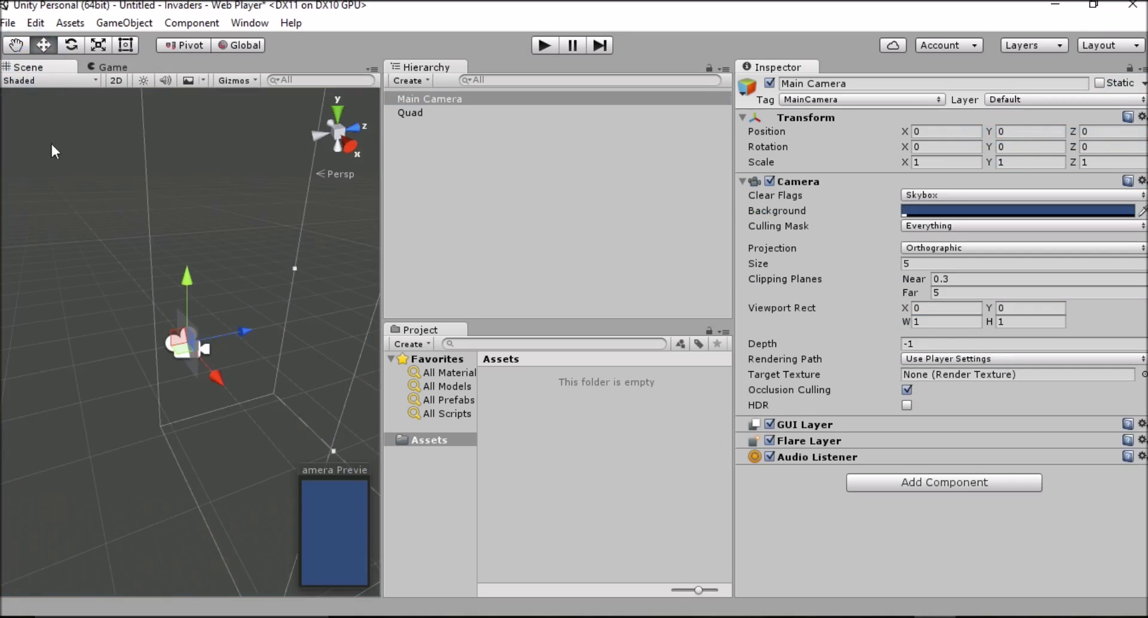
key(f)
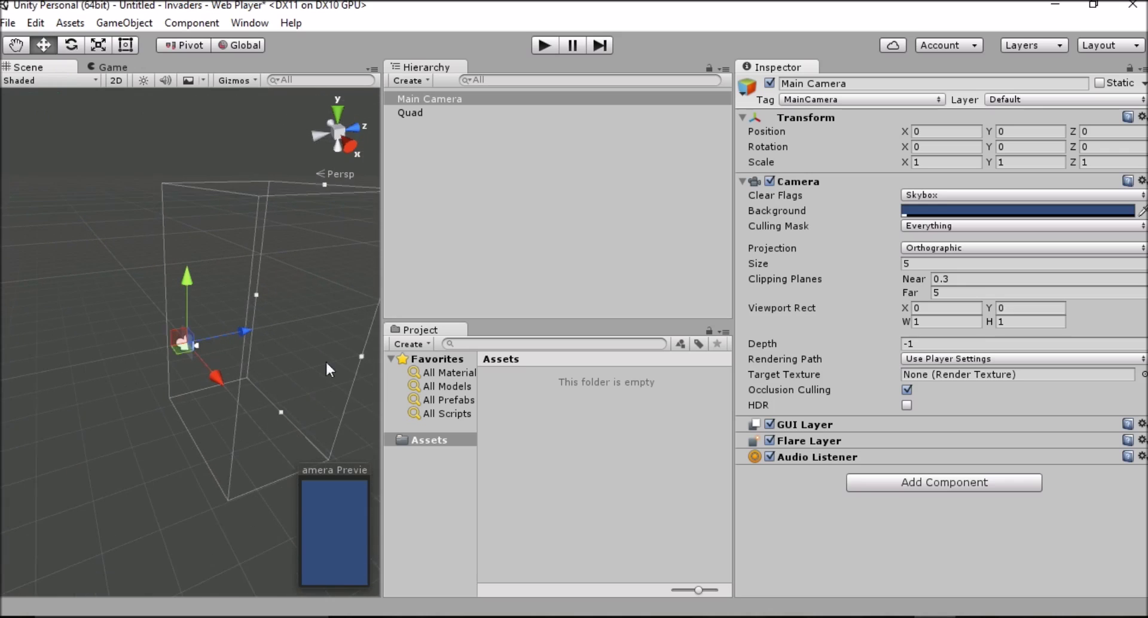
middle_drag(342, 288, 192, 307)
drag(135, 339, 149, 342)
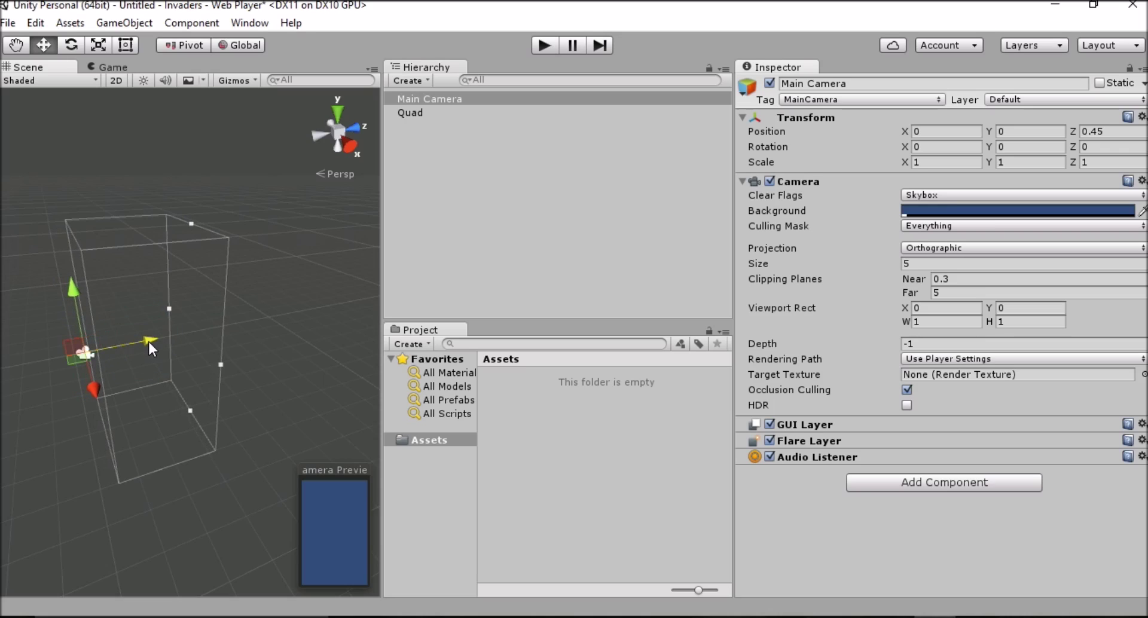
key(ctrl+z)
Step: Move the Quad forward along Z to about 3.5 and compare its place with the Main Camera's frame
click(432, 117)
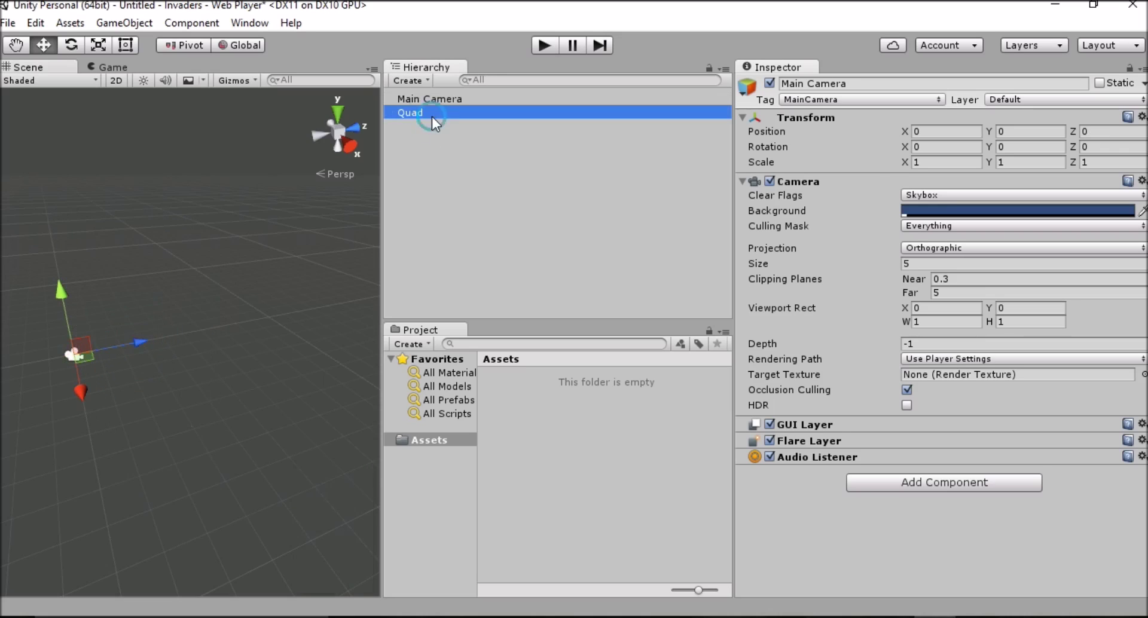
drag(135, 341, 179, 337)
click(450, 99)
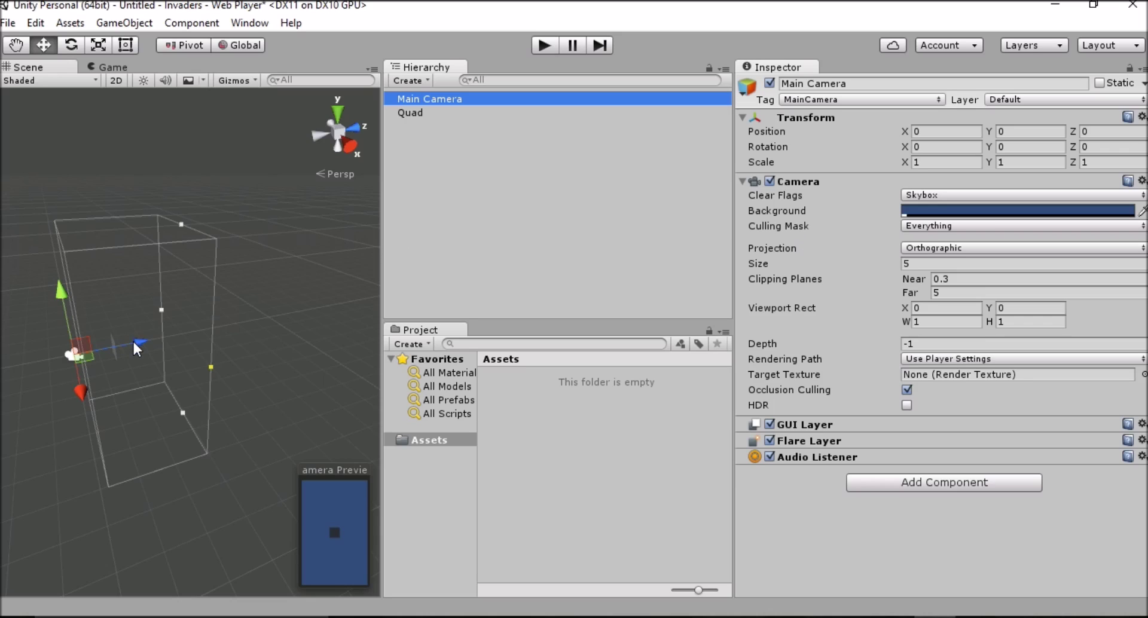
click(419, 113)
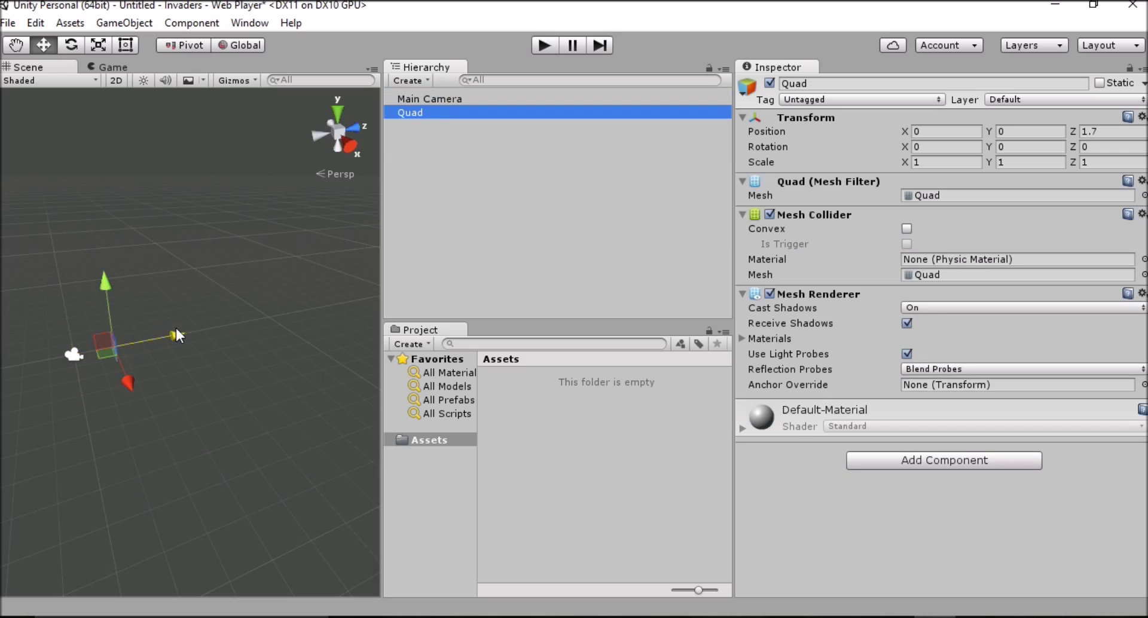
drag(175, 339, 207, 350)
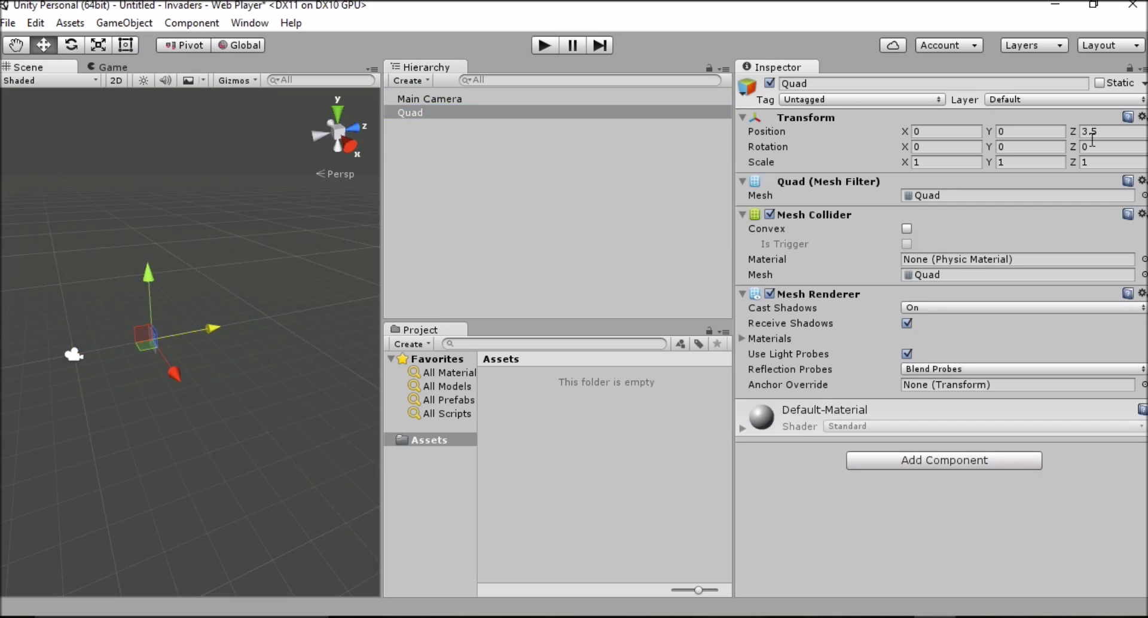
click(1115, 131)
click(430, 98)
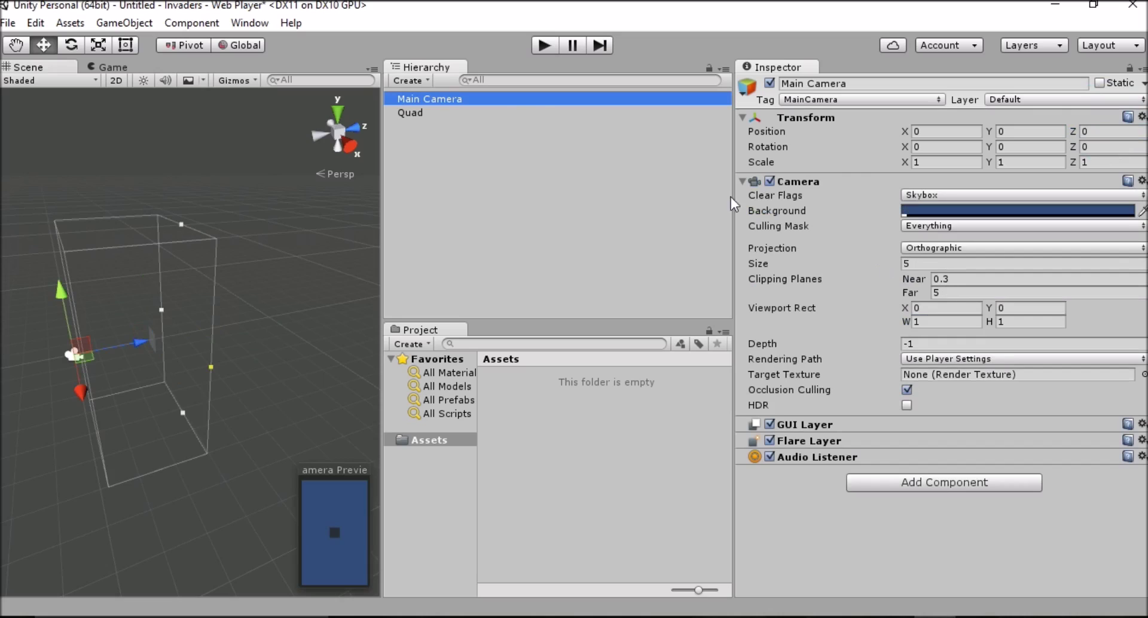
Step: Set the Quad's Z position to 5 and check it in the Game view
click(437, 113)
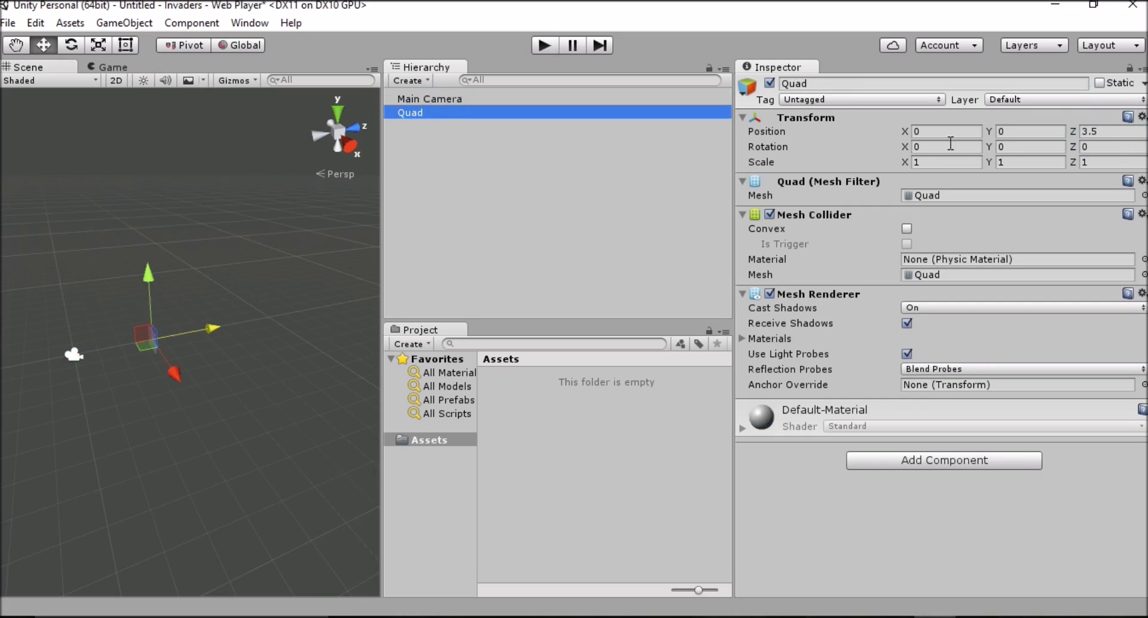
click(1106, 131)
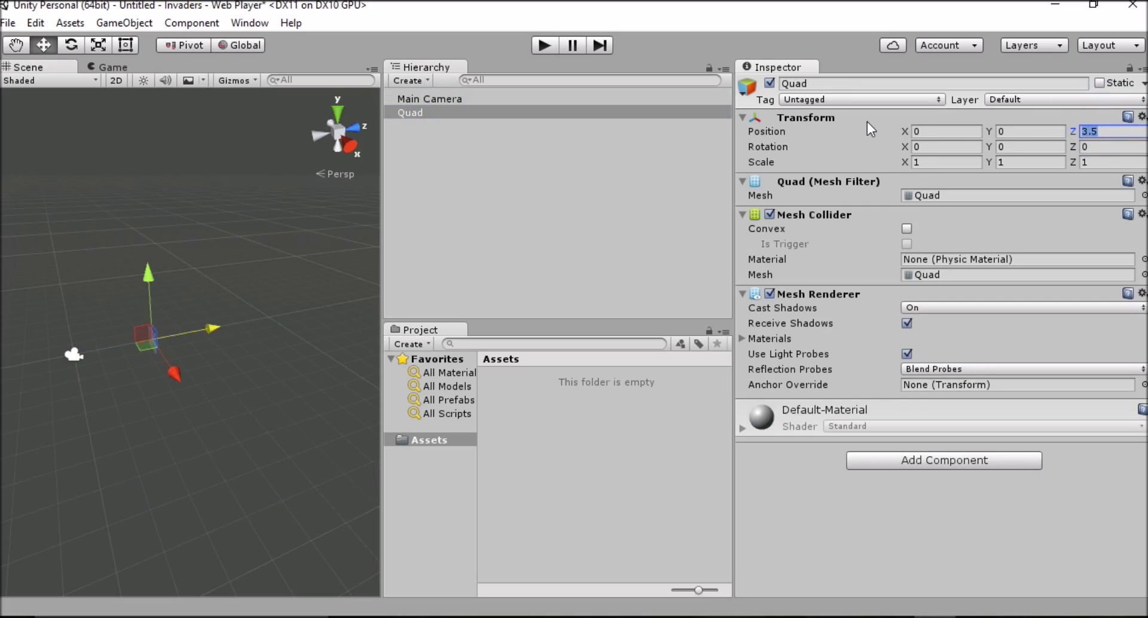
text(5)
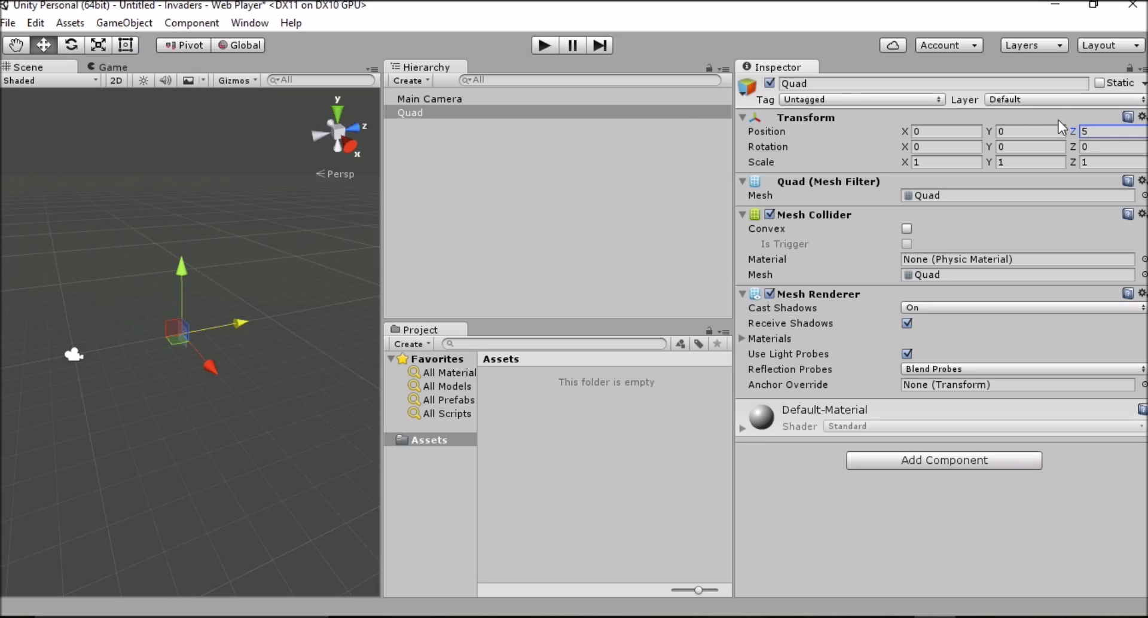
click(92, 64)
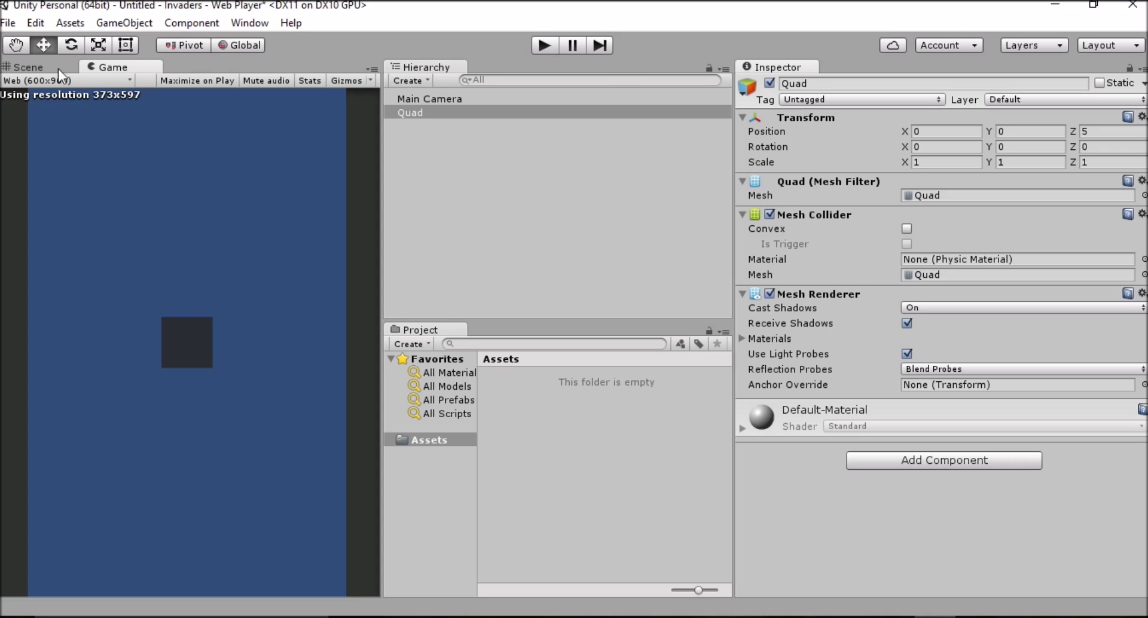
Step: Bring the Space invade background PNG into the project's Assets folder through File Explorer and review its Texture Type options in Unity
key(alt+Tab)
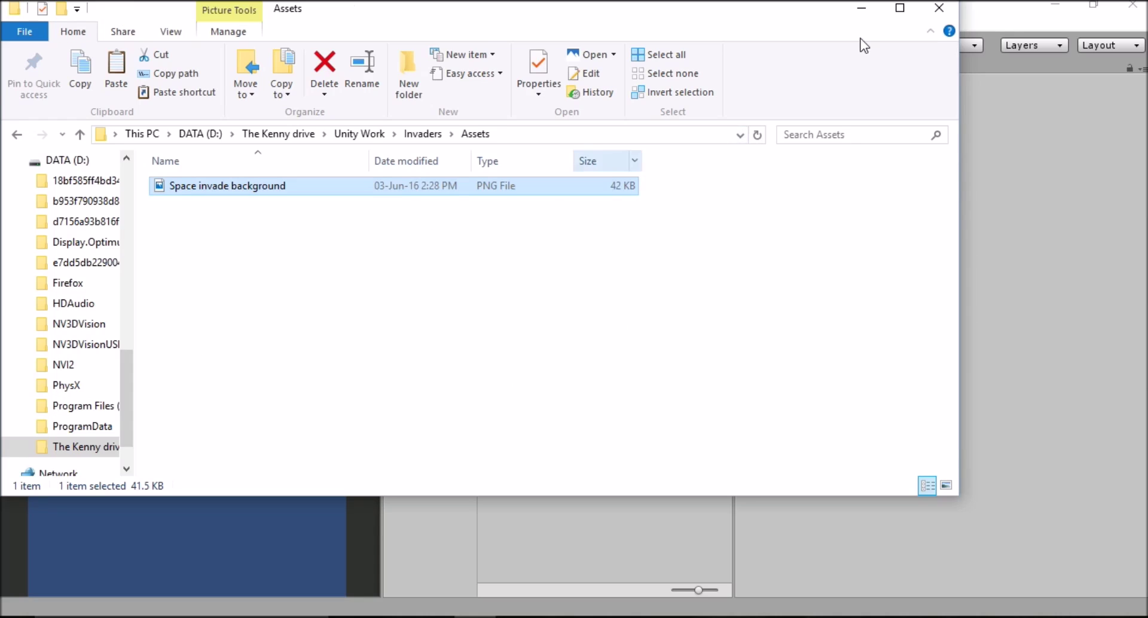
click(862, 8)
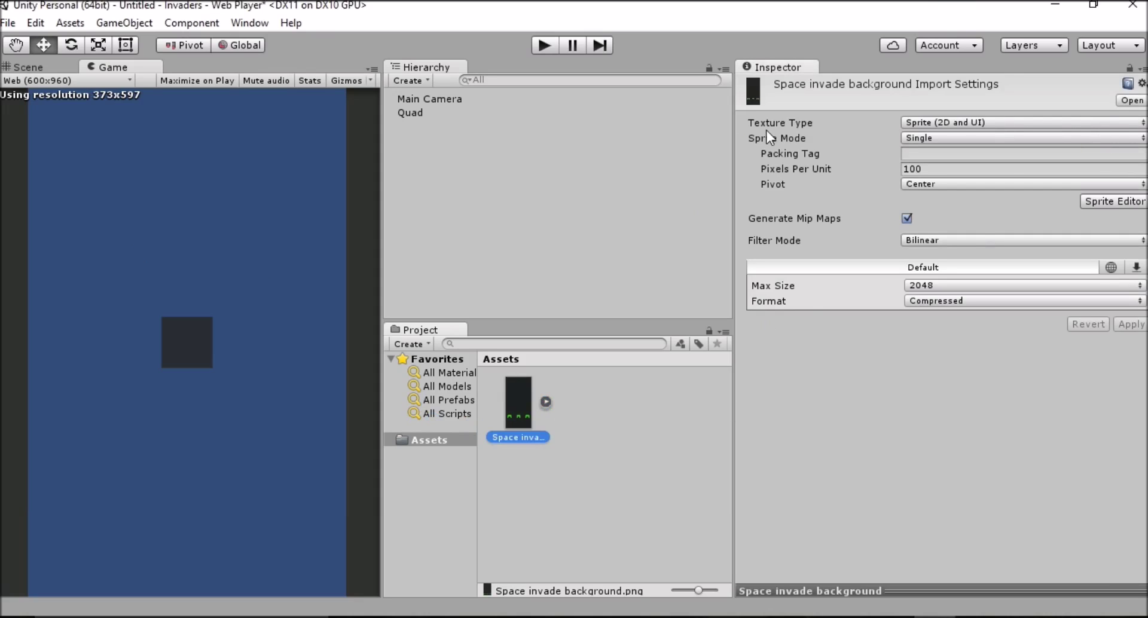
click(1038, 124)
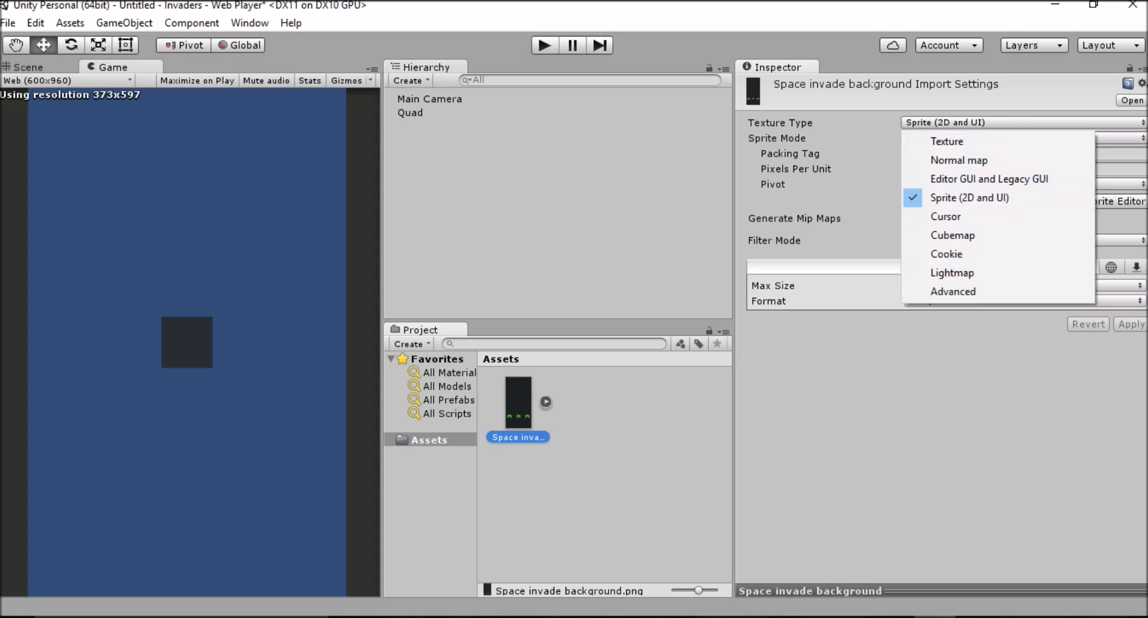
click(1034, 96)
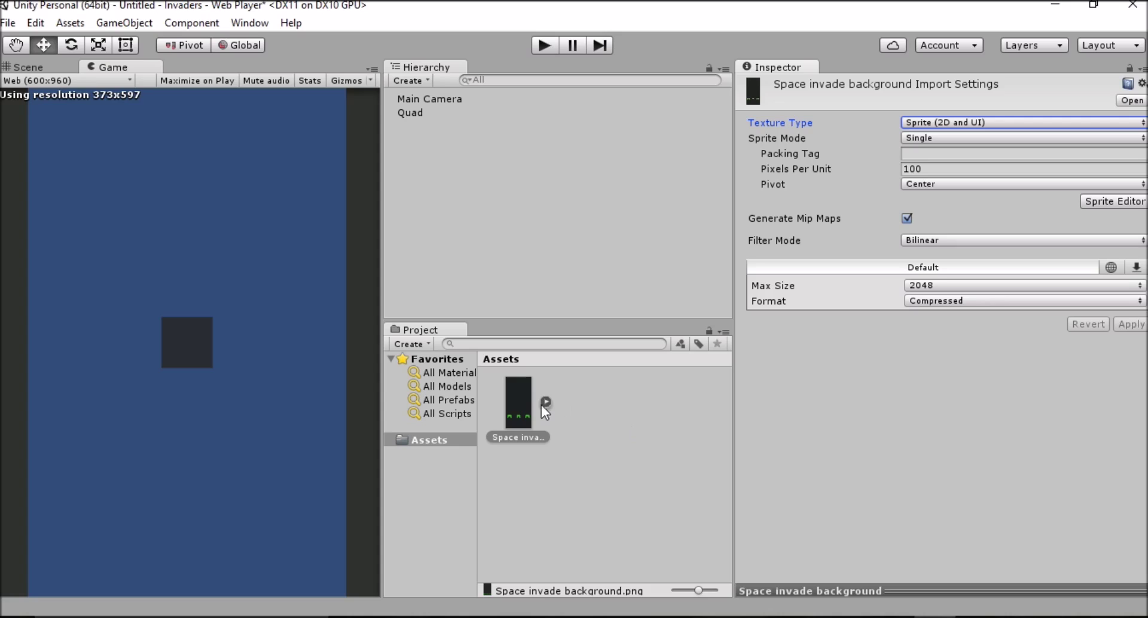
Step: Apply the Space invade background image to the Quad in the Scene view and check it in the Game view
click(41, 67)
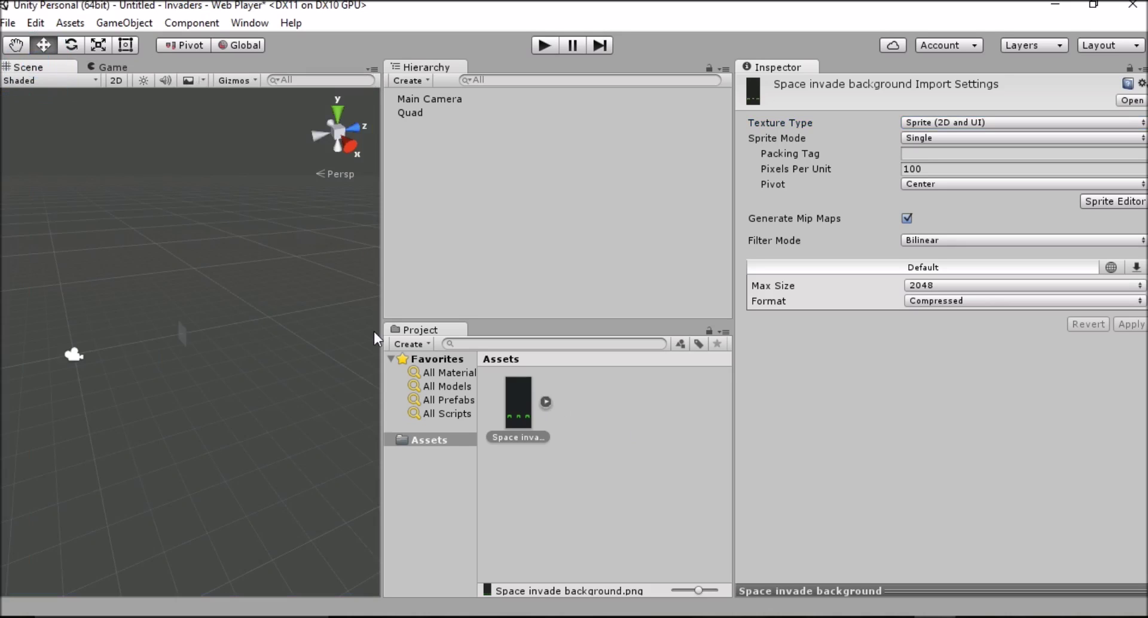
scroll(253, 387, up, 2)
click(409, 112)
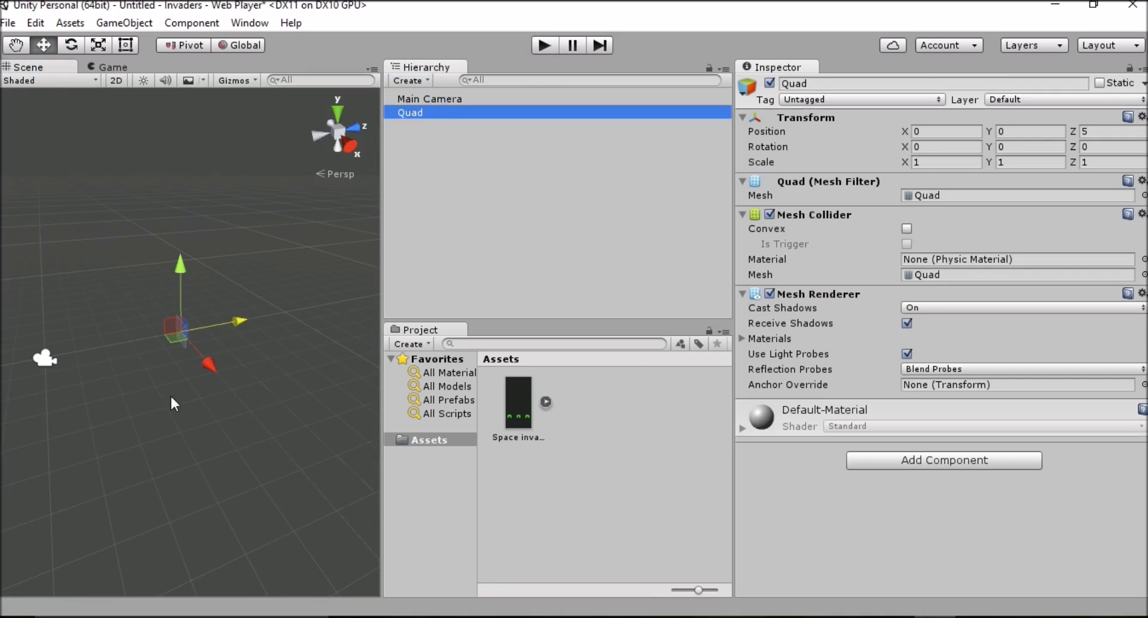
click(181, 343)
key(f)
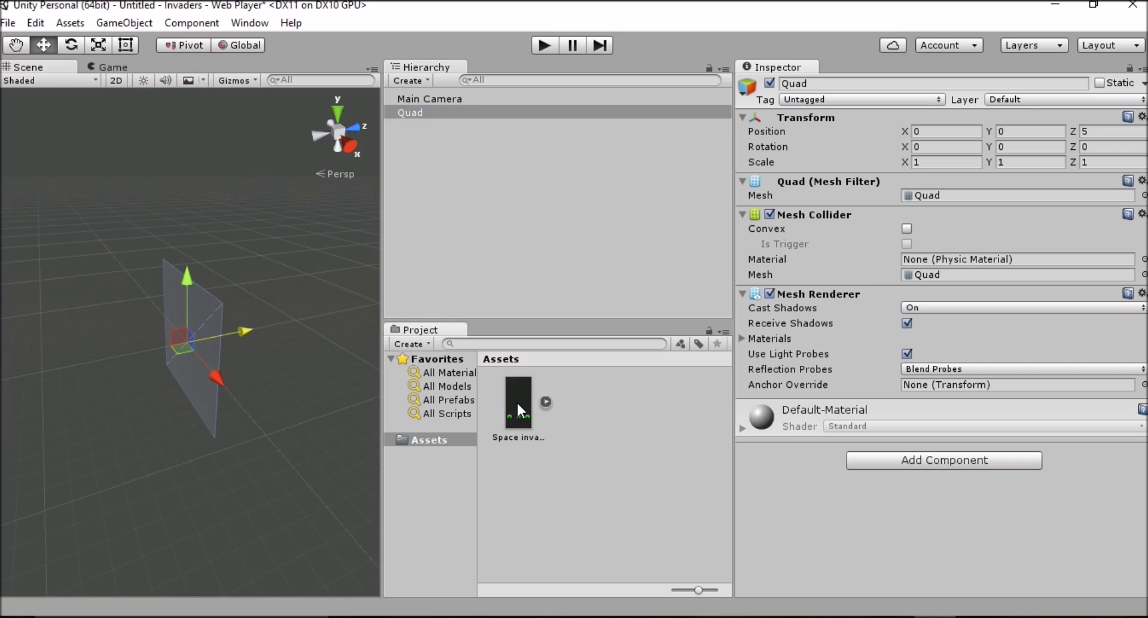
drag(517, 401, 207, 324)
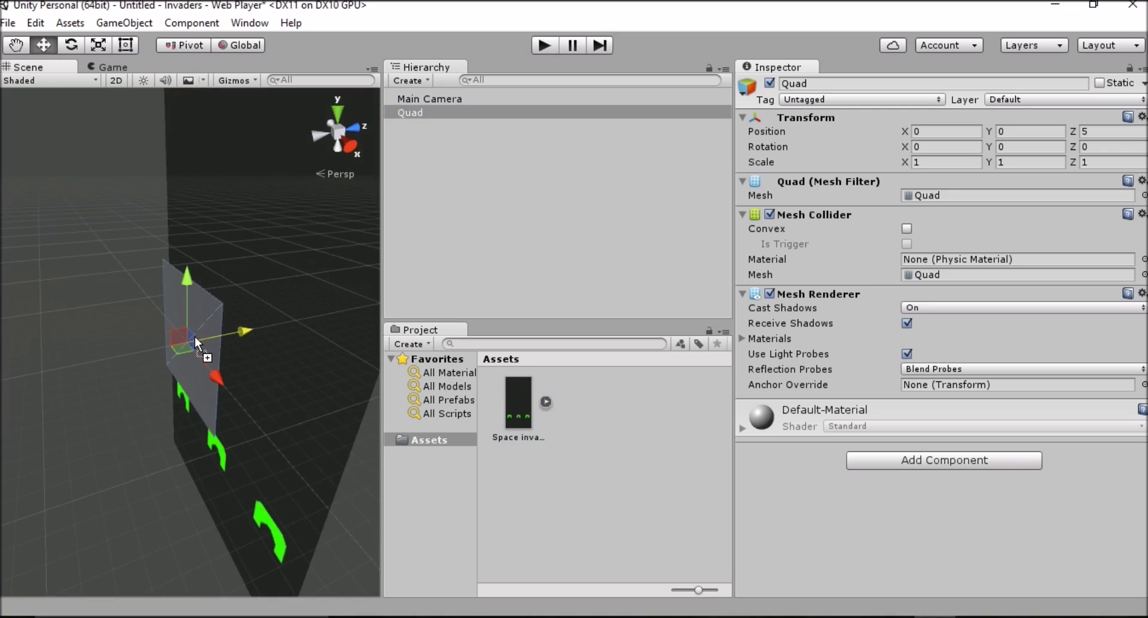
drag(193, 336, 195, 338)
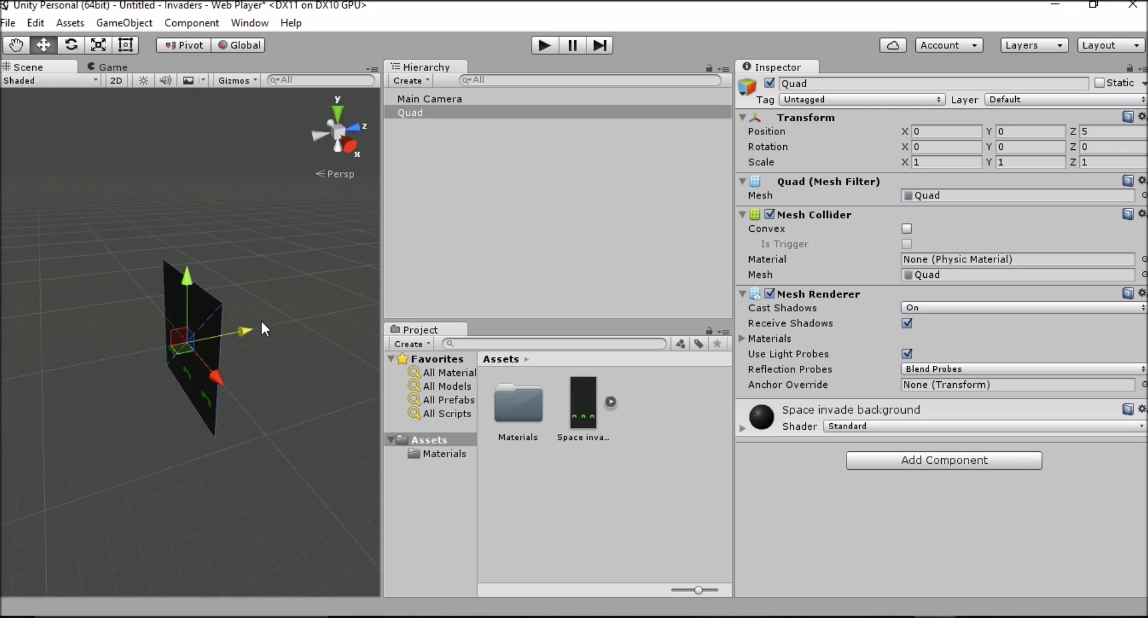
click(109, 67)
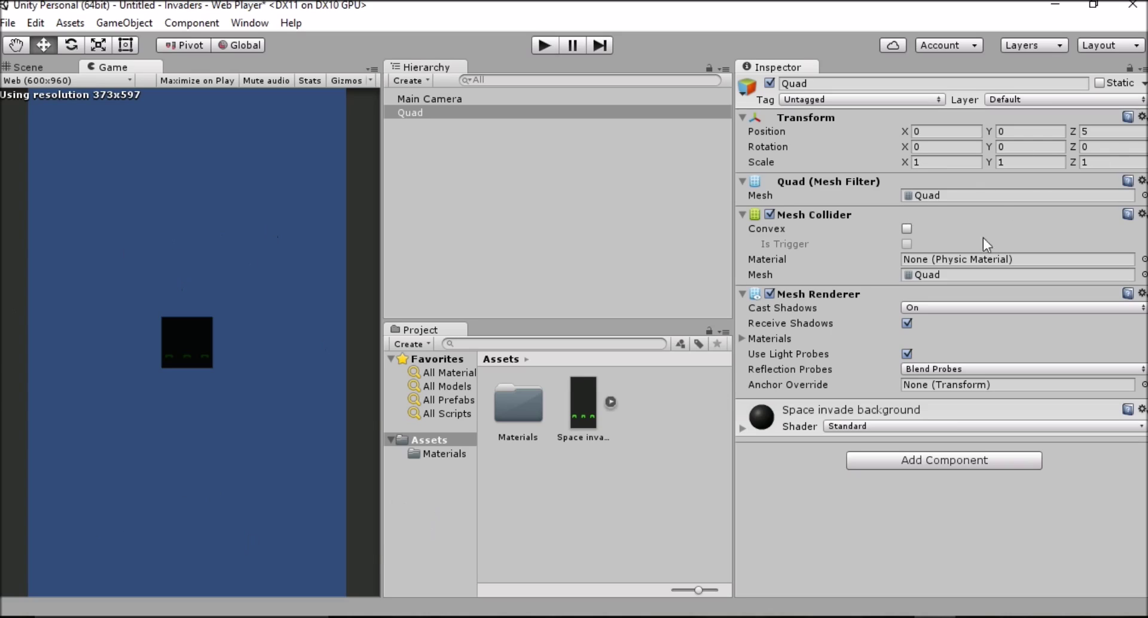
Step: Set the Quad's scale to X 2 and Y 4
click(961, 165)
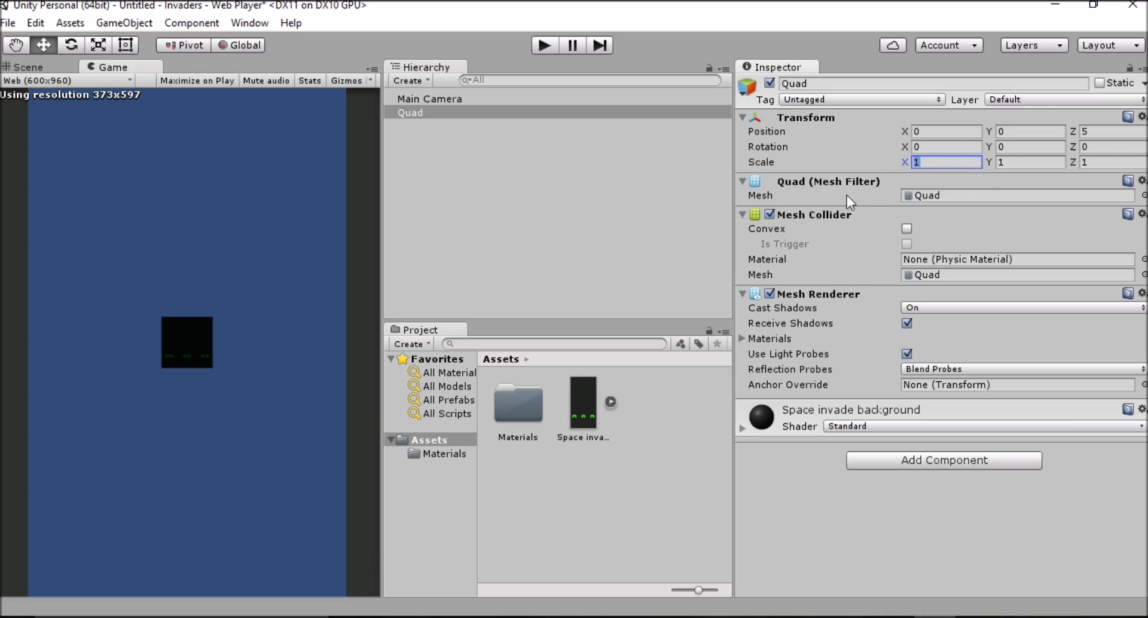
click(651, 437)
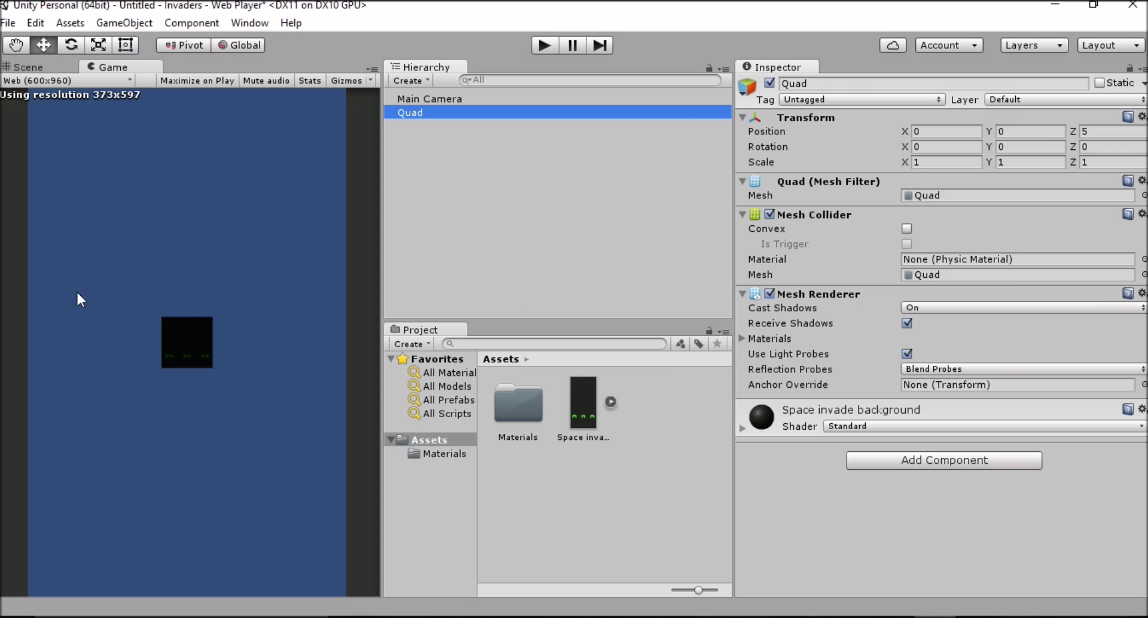
click(961, 162)
key(BackSpace)
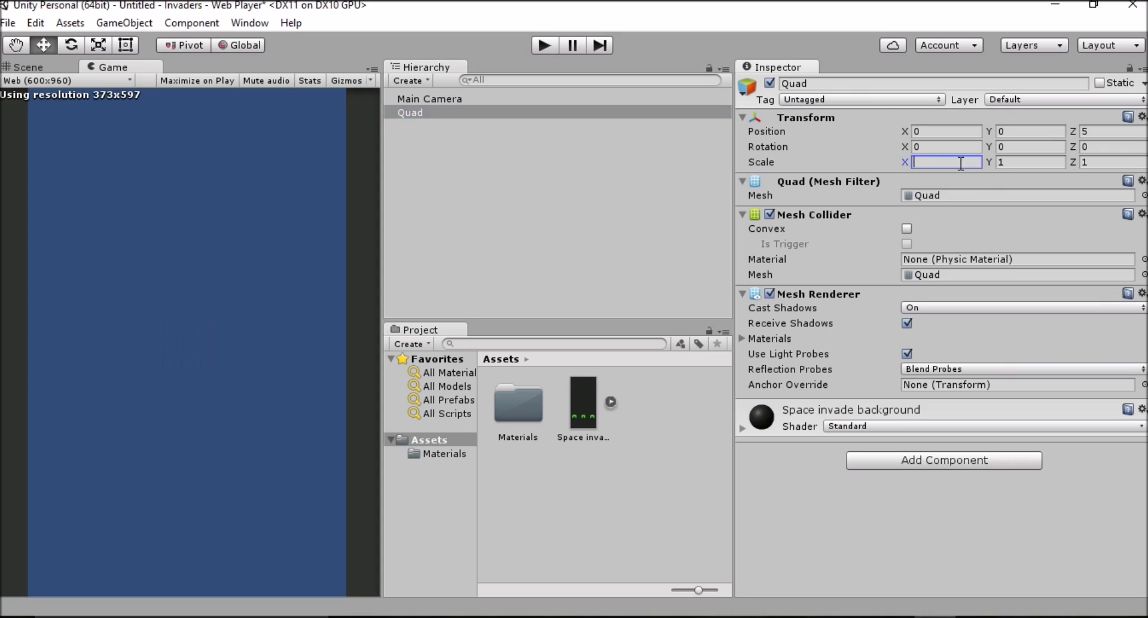
text(2)
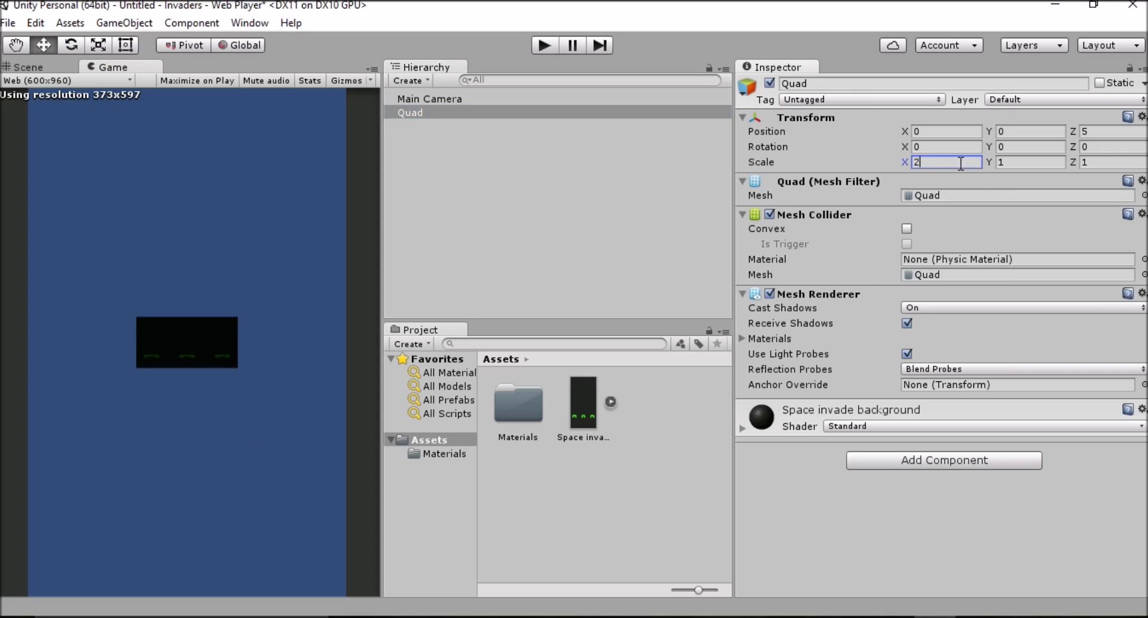
click(1030, 162)
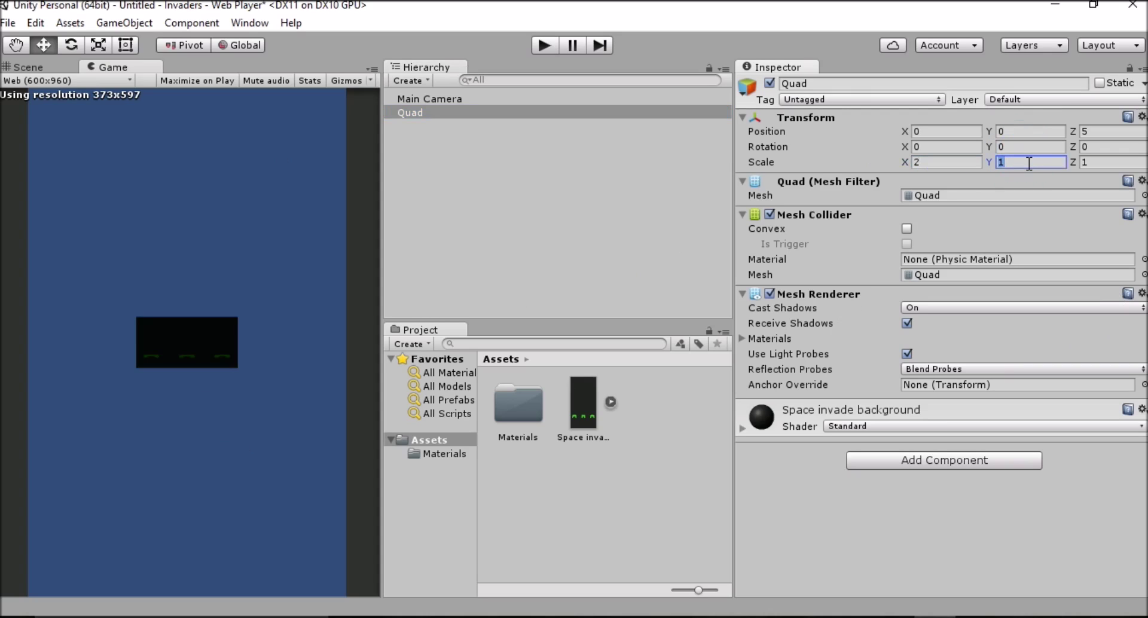
text(4)
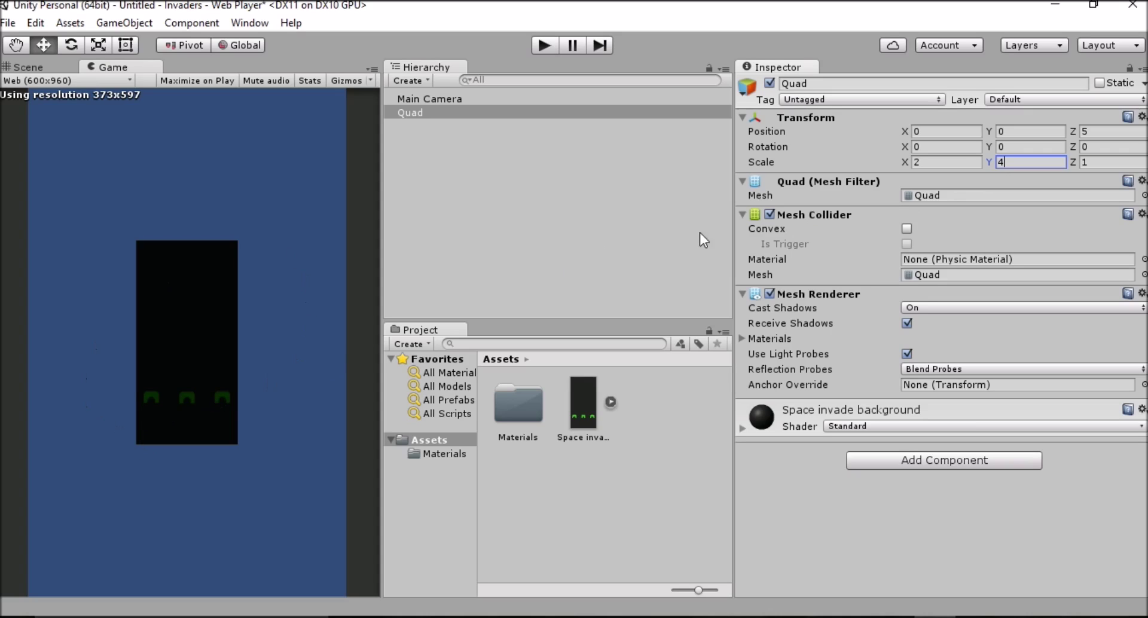
Step: Enlarge the Quad by setting its scale to X 5 and Y 10
click(964, 164)
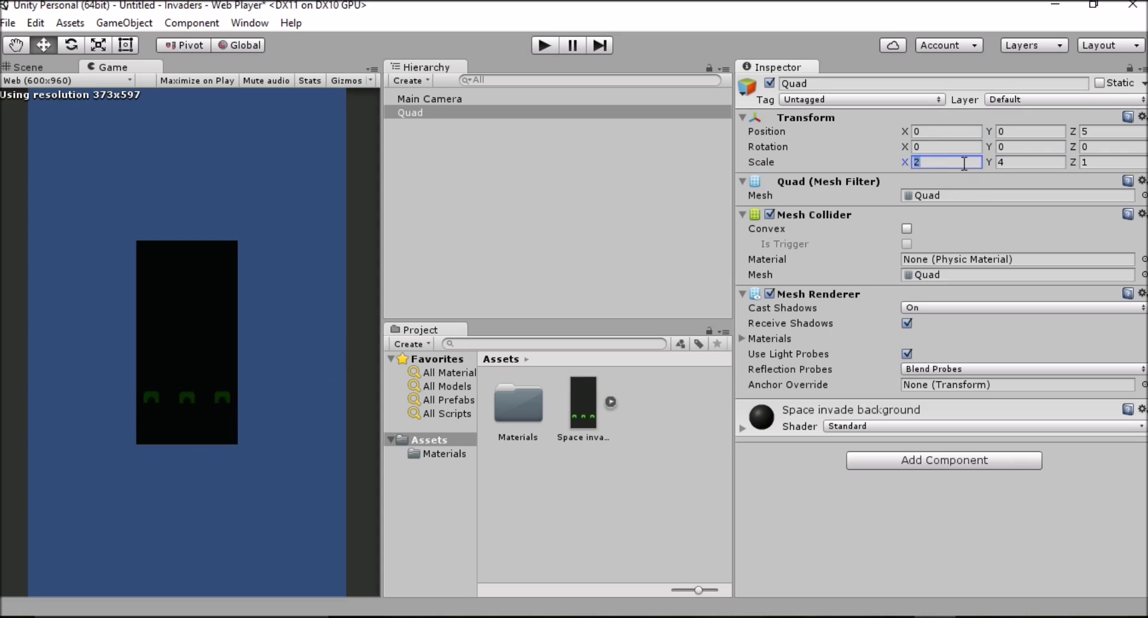
text(5)
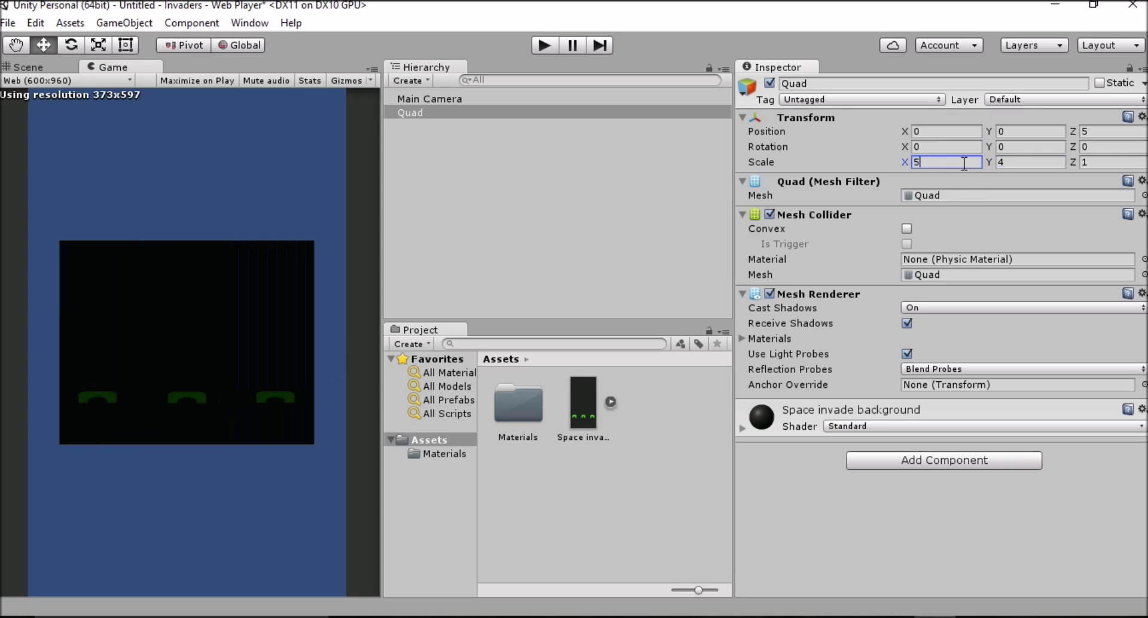
click(1011, 161)
text(10)
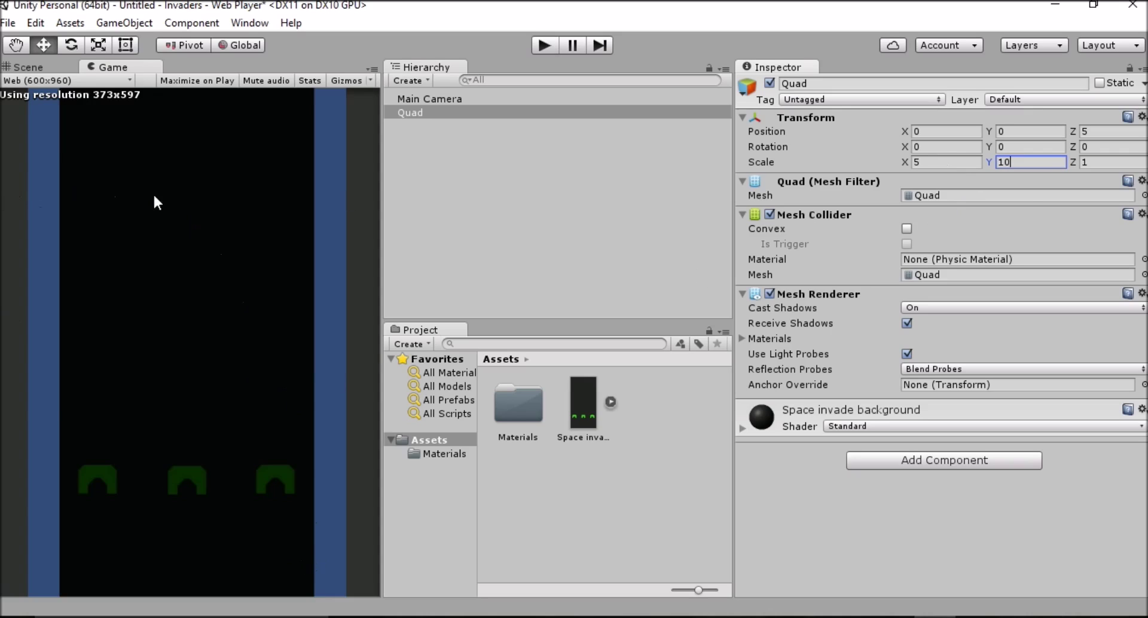
Step: Increase the Quad's scale to X 6 and Y 12
click(946, 162)
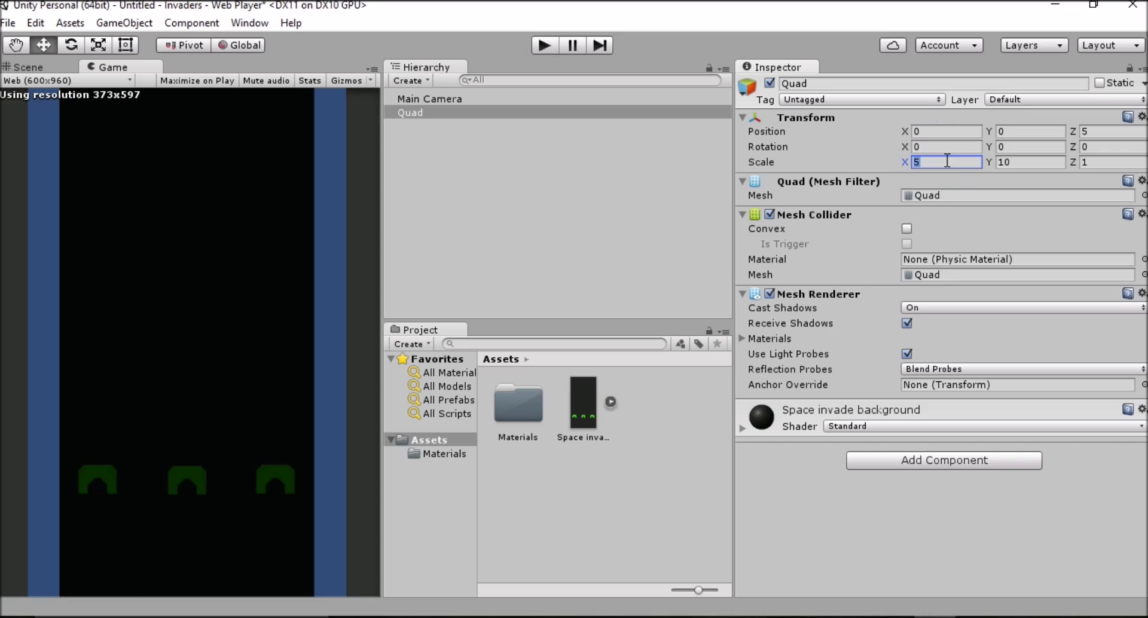
text(6)
click(1010, 159)
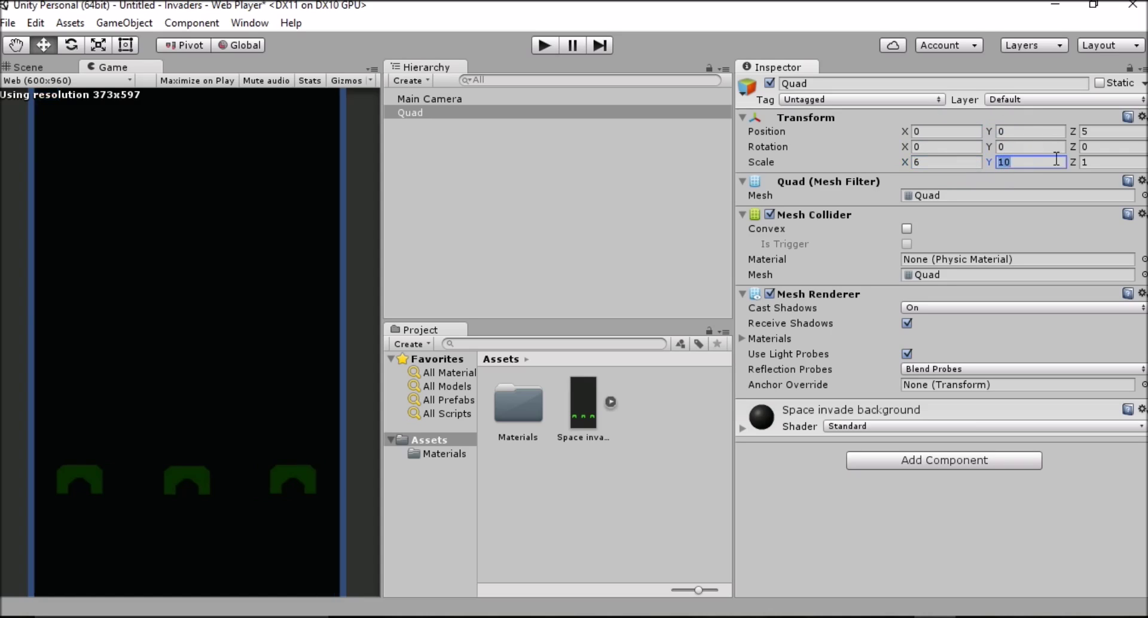
text(12)
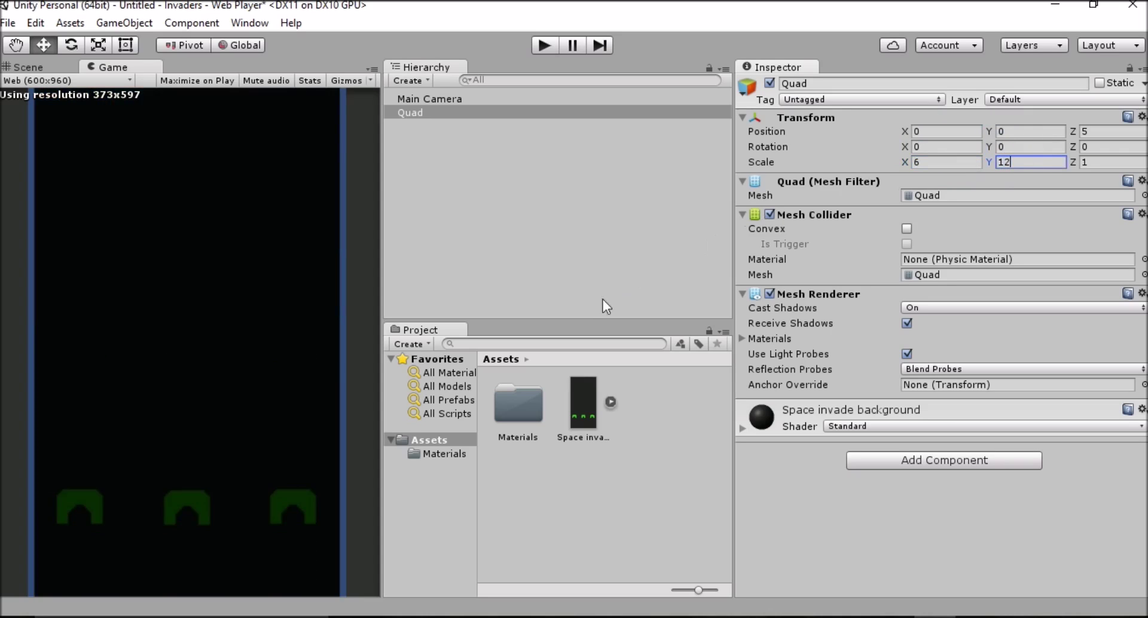
Step: Set the Quad's scale to X 6.5 and Y 13 so the background fills the Game view's width and height
click(933, 162)
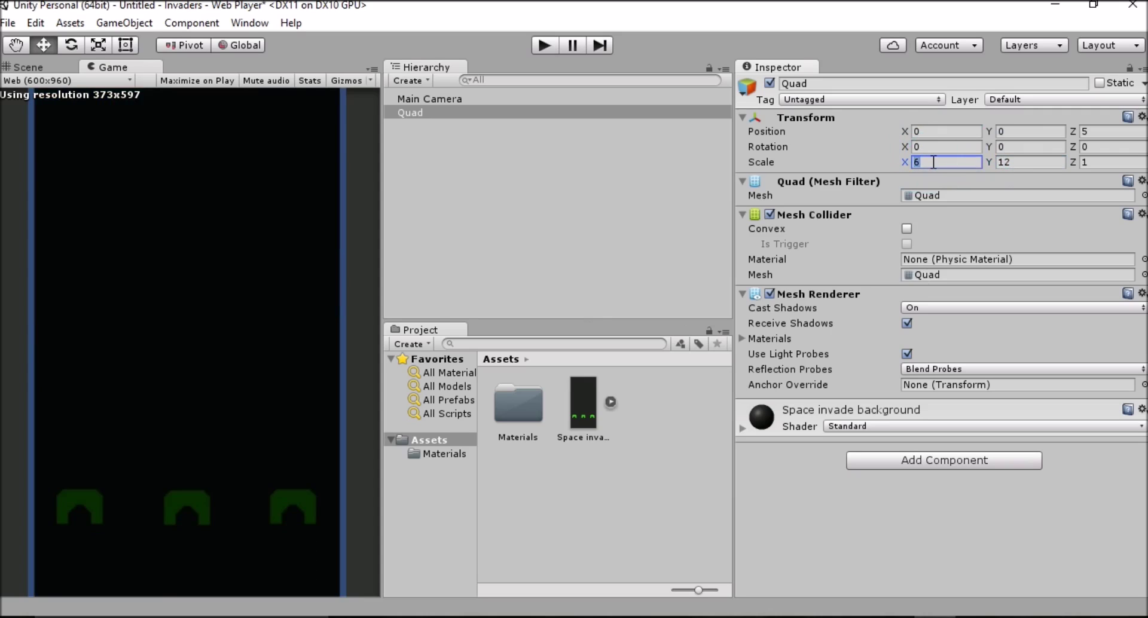
text(6.5)
click(1023, 162)
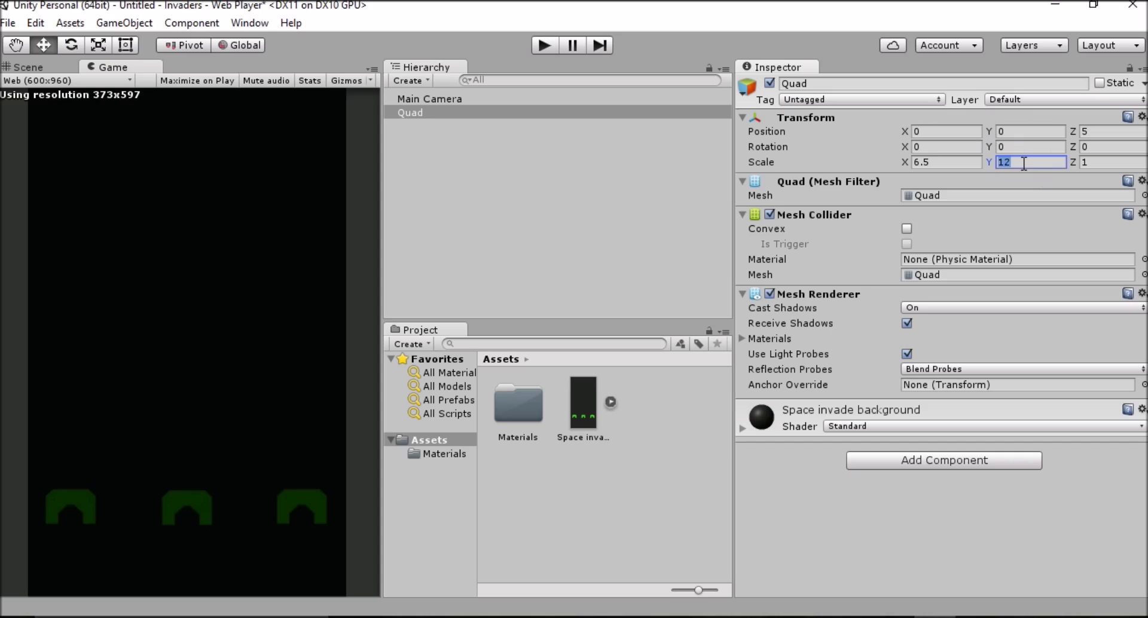
text(10)
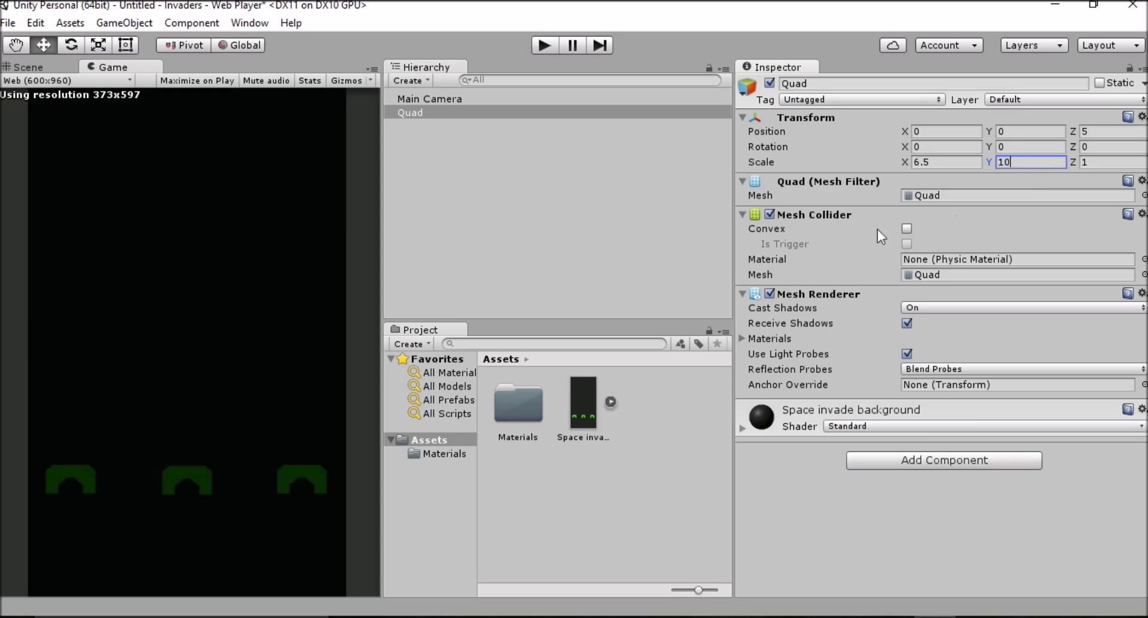
key(BackSpace)
text(3)
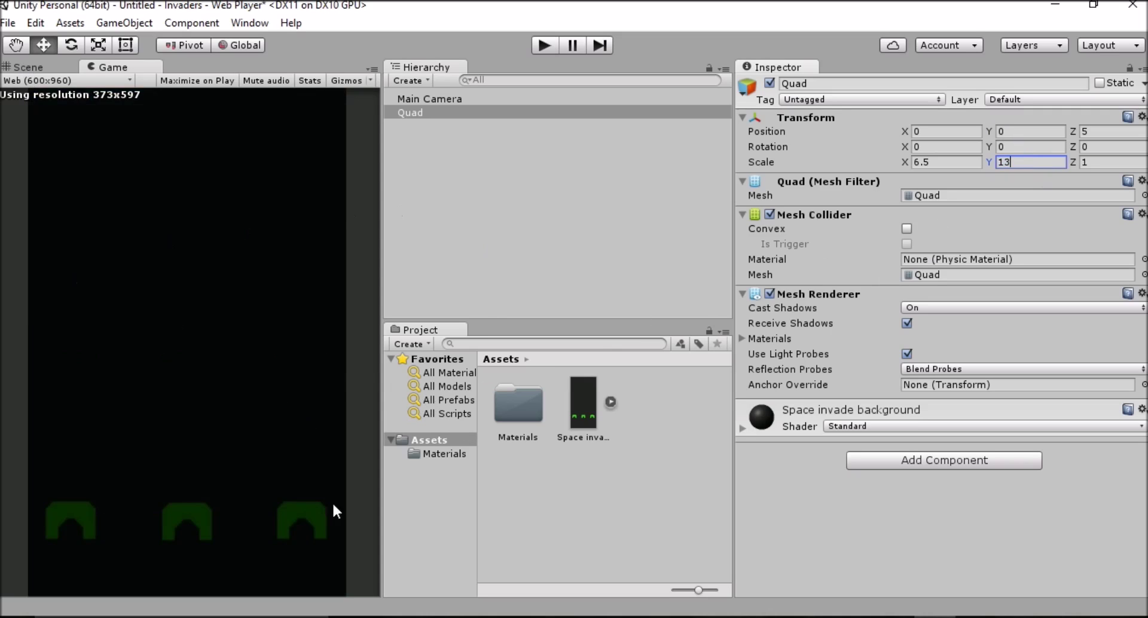
Step: Raise the Quad in the Scene view by setting its Y position to 1 and check it in the Game view
click(25, 68)
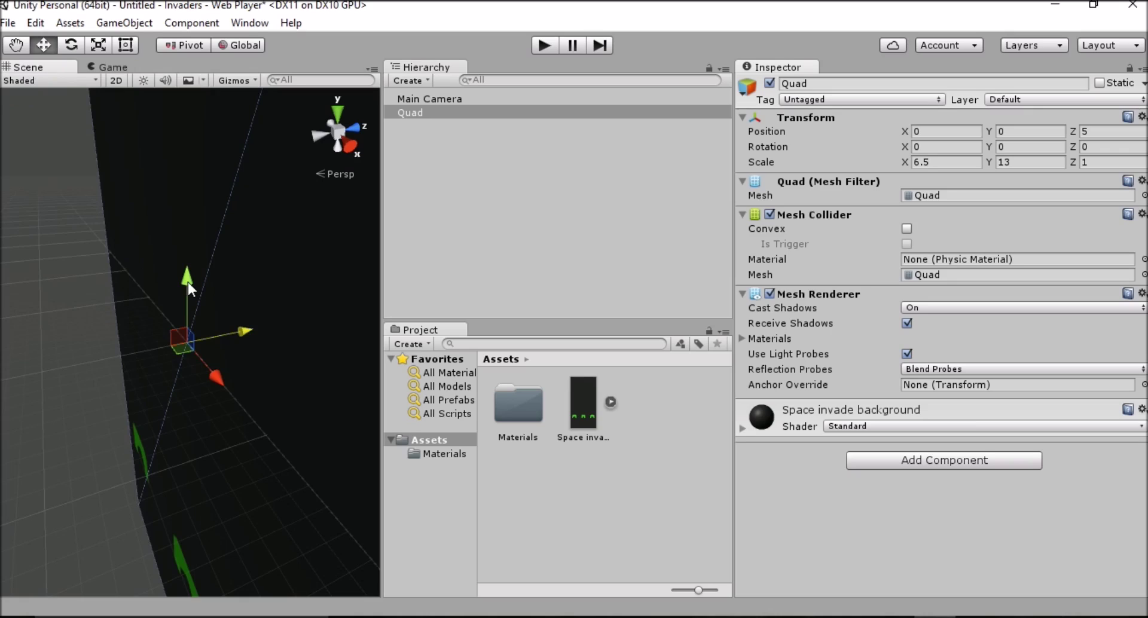
drag(187, 282, 189, 272)
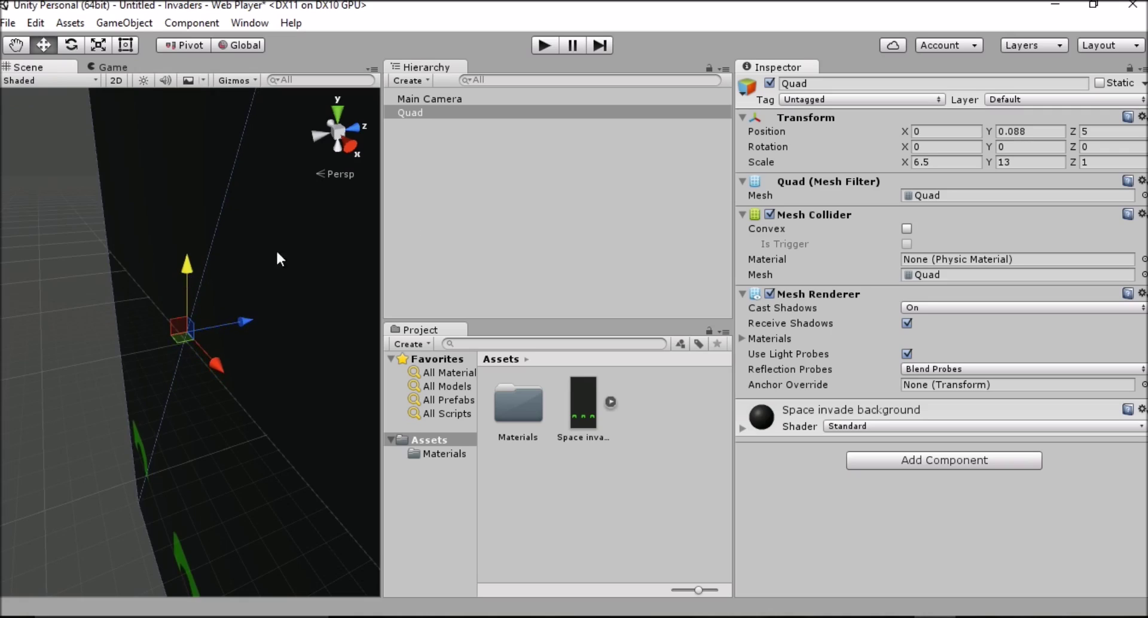
click(1039, 134)
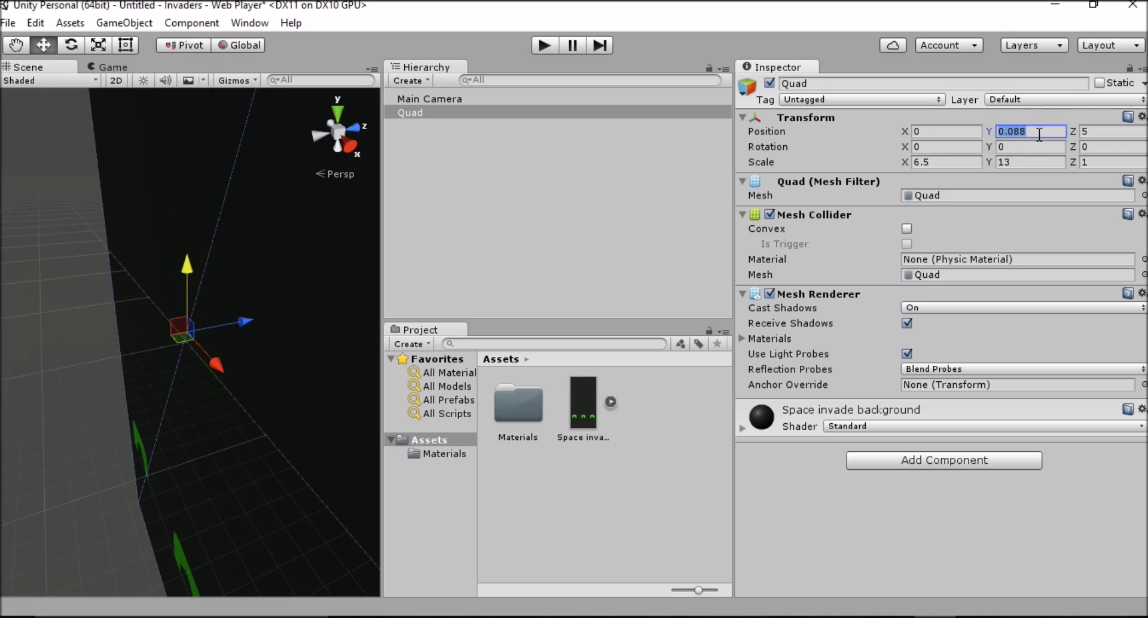
text(1)
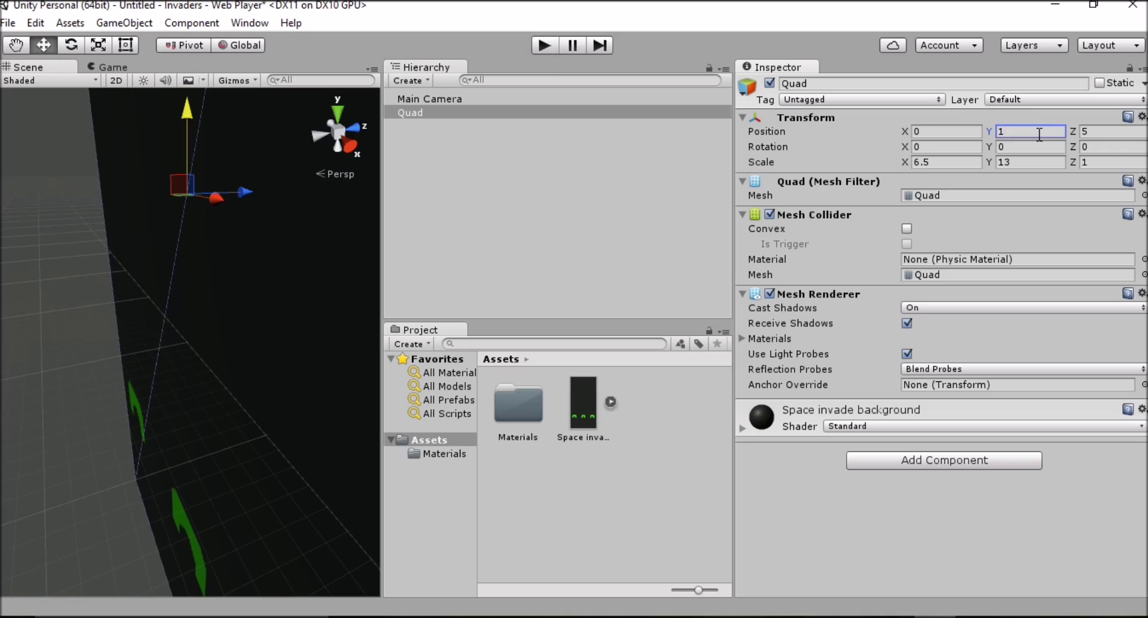
click(110, 67)
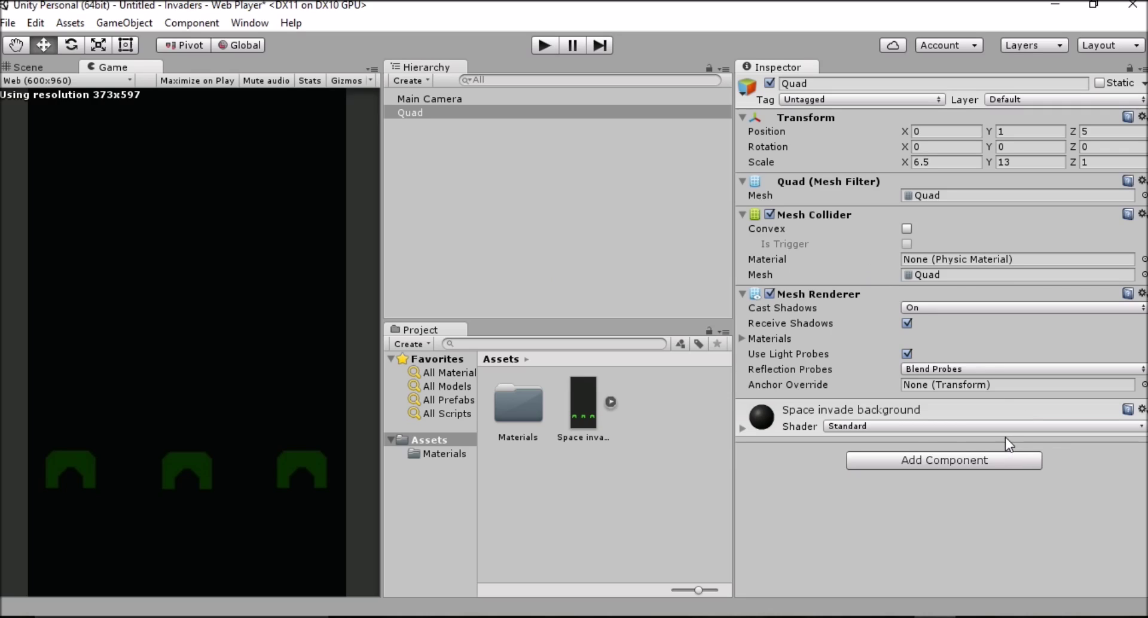
Step: Examine the Space invade background material in the Materials folder and how that folder sits inside Assets
double_click(536, 403)
click(508, 428)
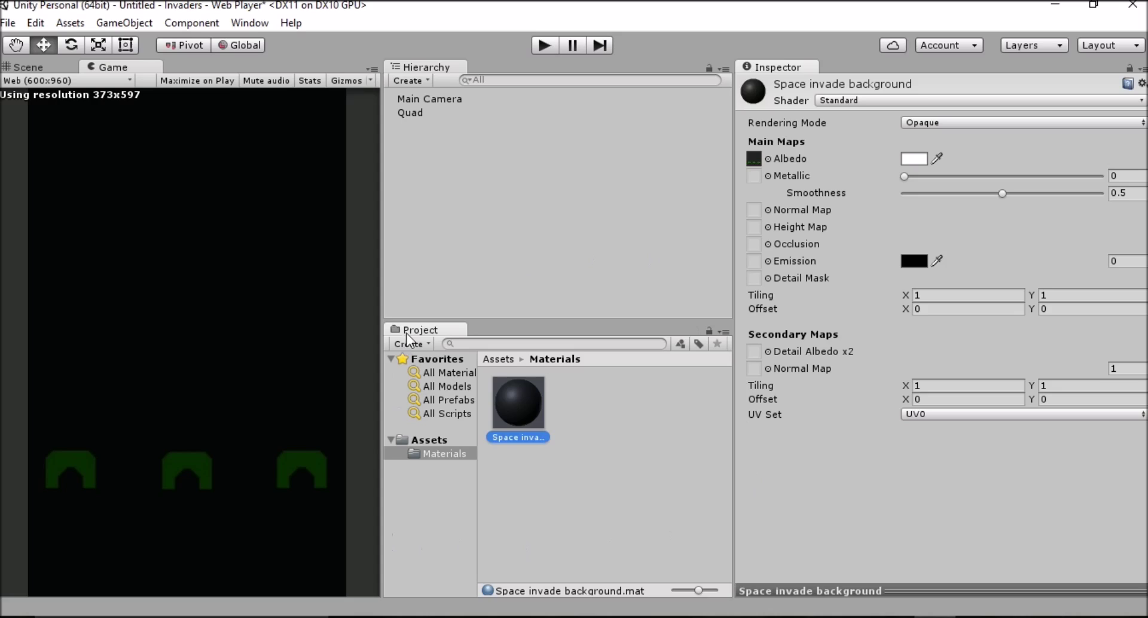
click(431, 439)
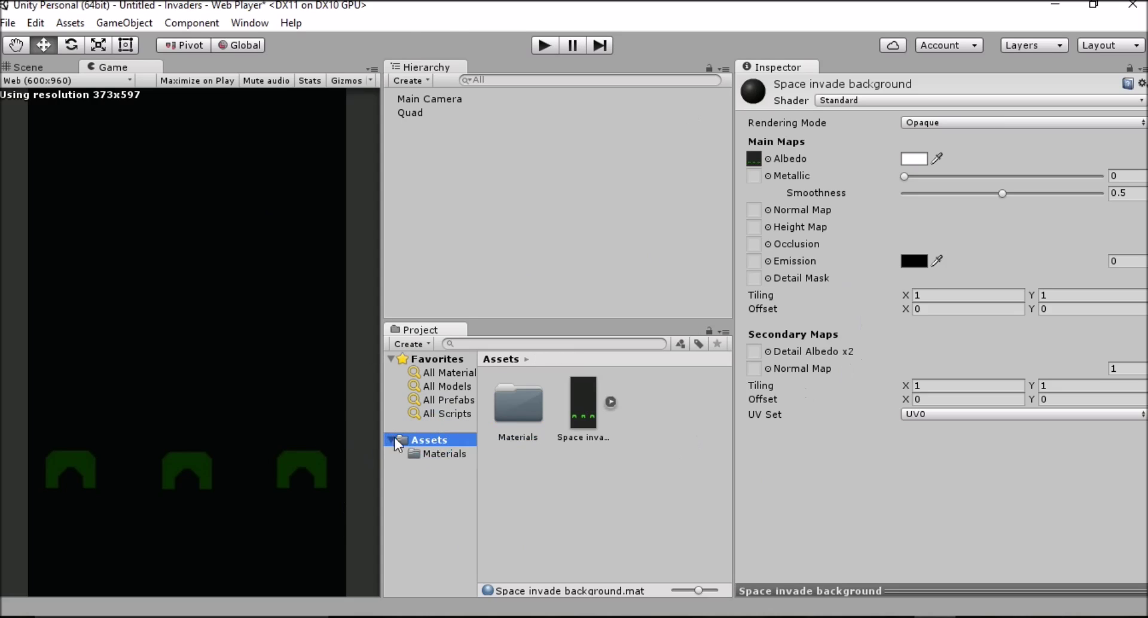
click(457, 455)
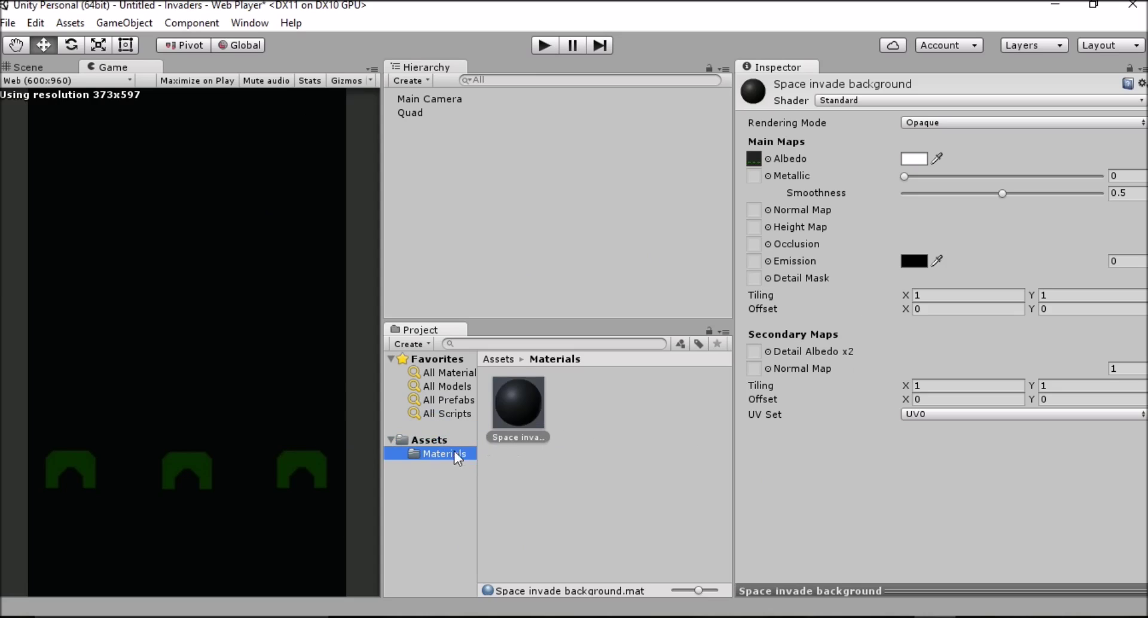
click(420, 438)
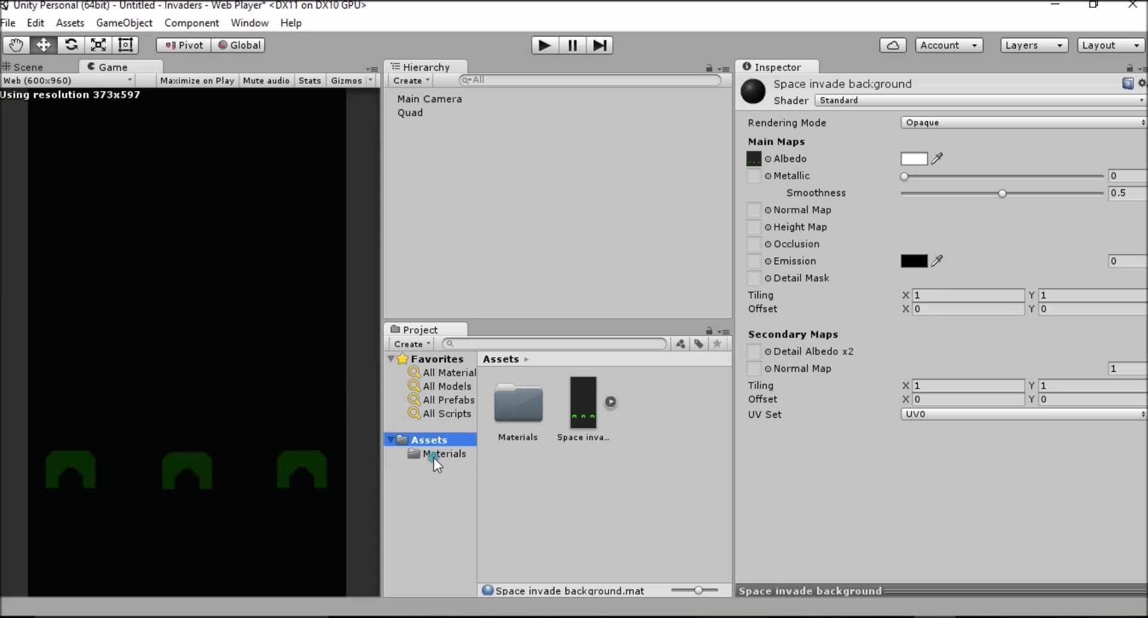
click(433, 457)
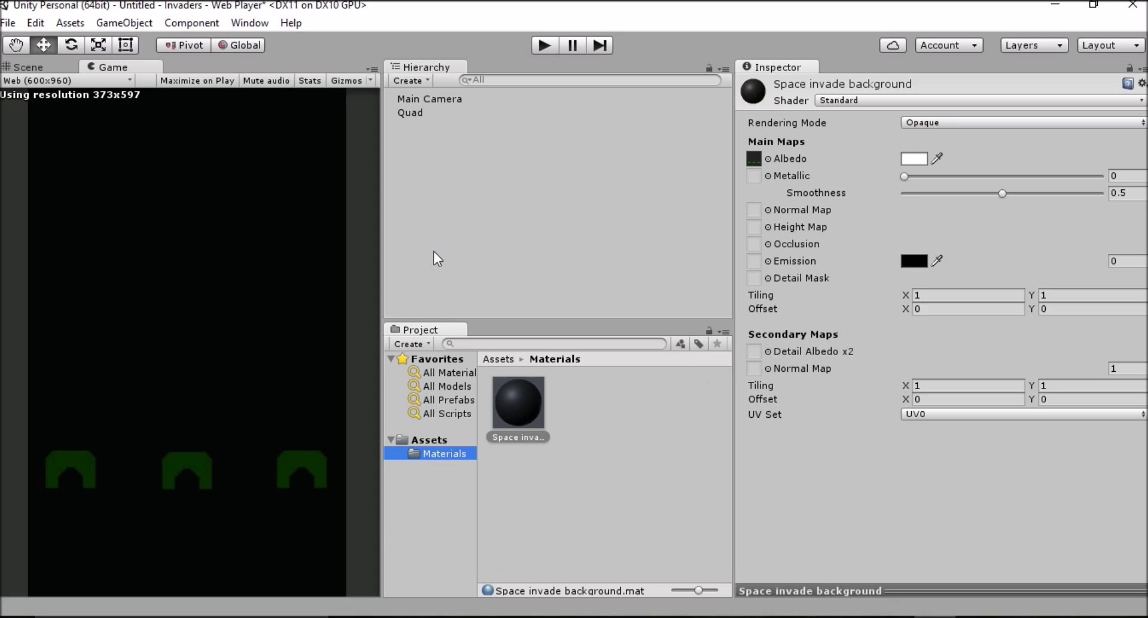
click(433, 439)
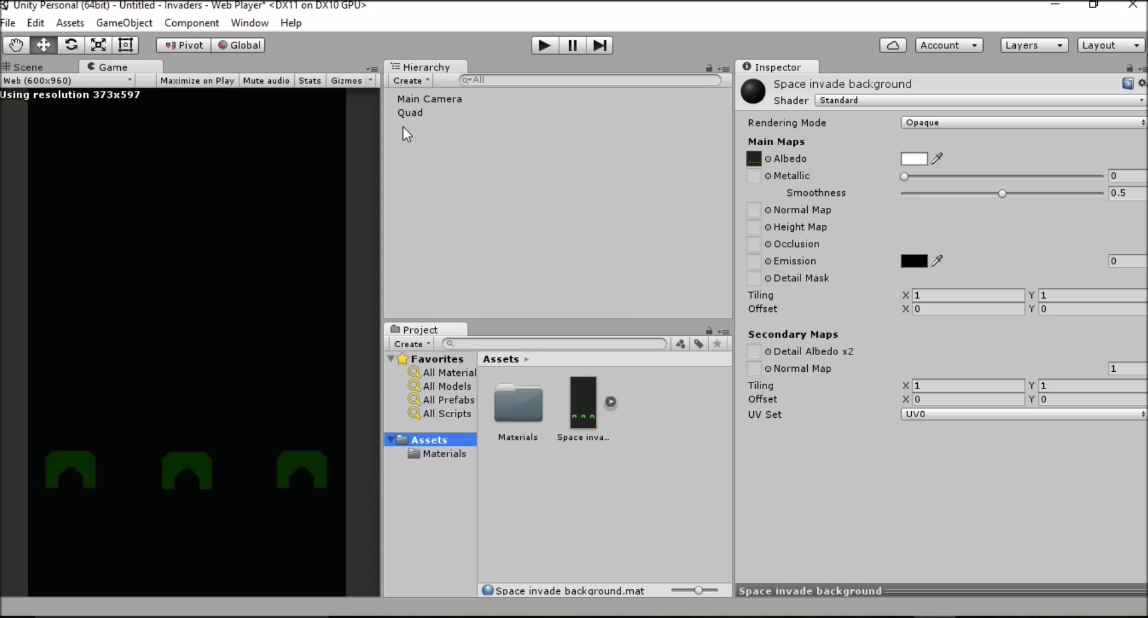
Step: Review the Space invade background material's settings on the Quad and set its shader to Unlit/Texture
click(412, 113)
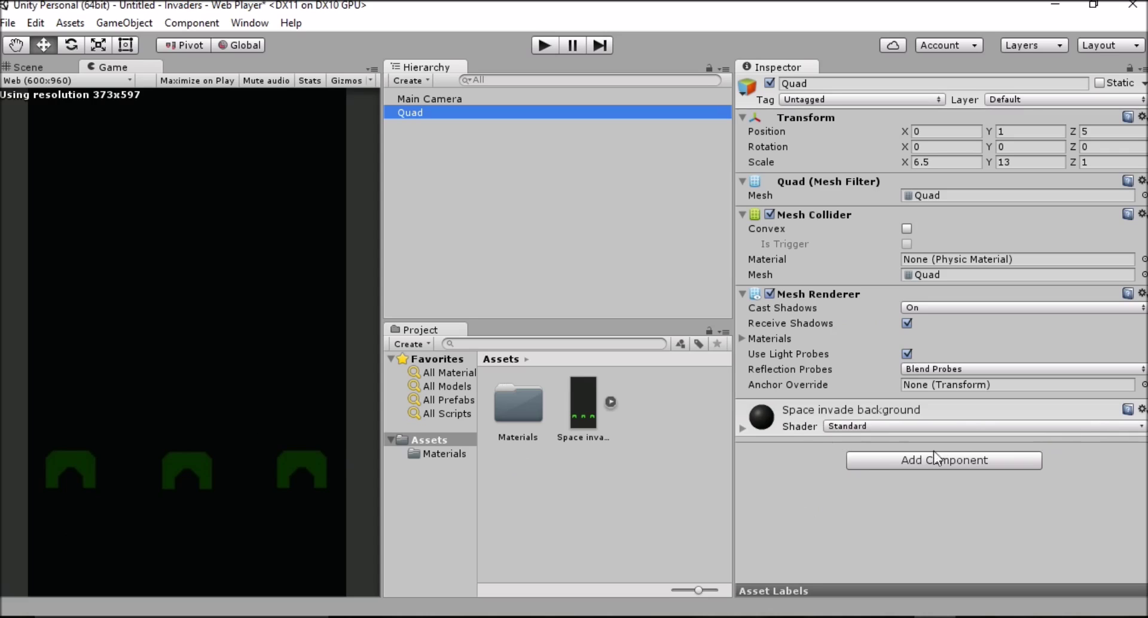
click(740, 428)
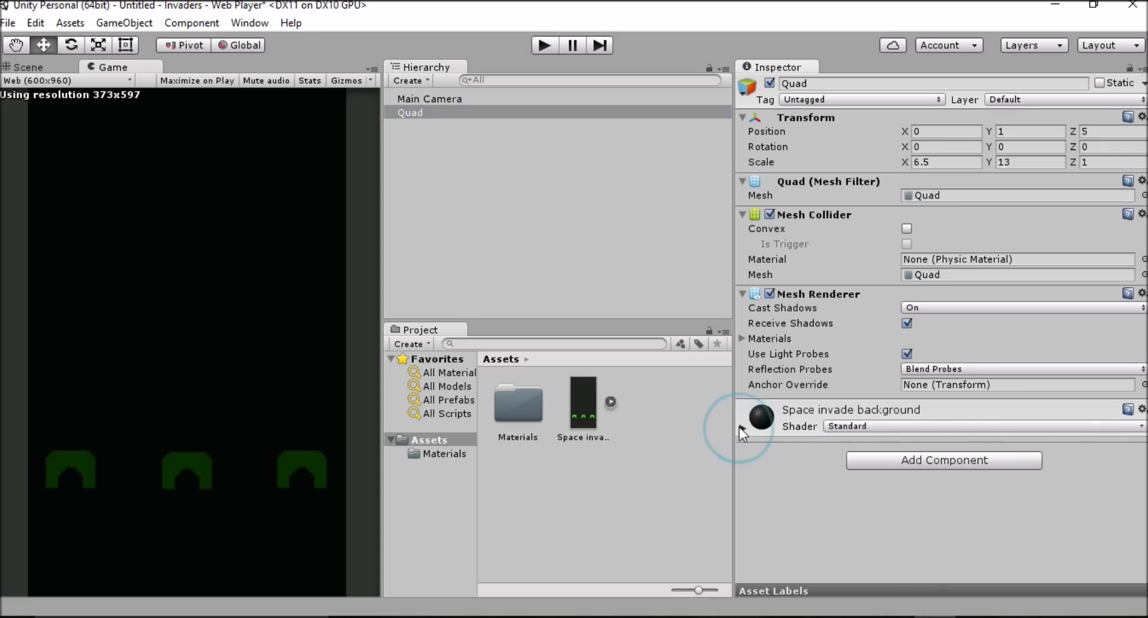
scroll(875, 479, down, 5)
scroll(874, 483, up, 5)
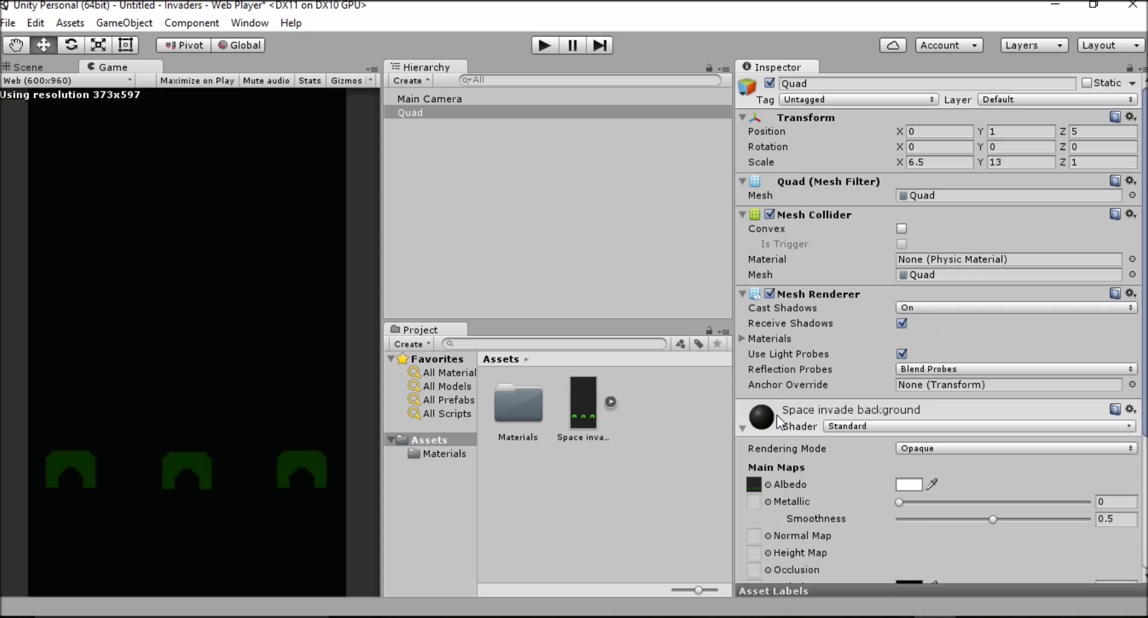
click(743, 428)
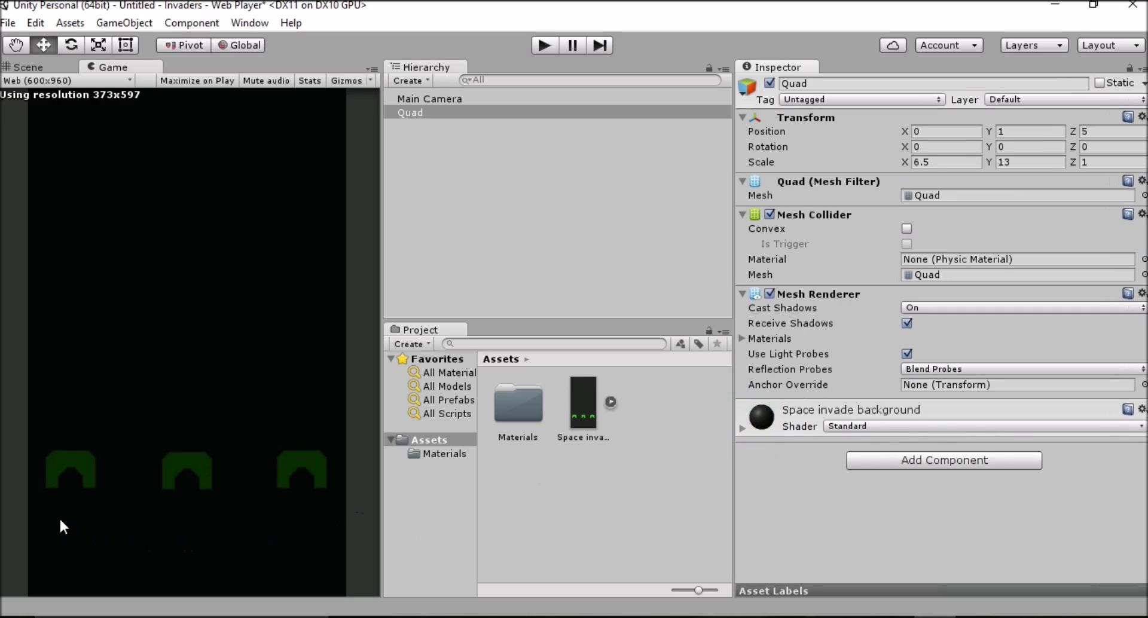
click(1096, 427)
mouse_move(945, 419)
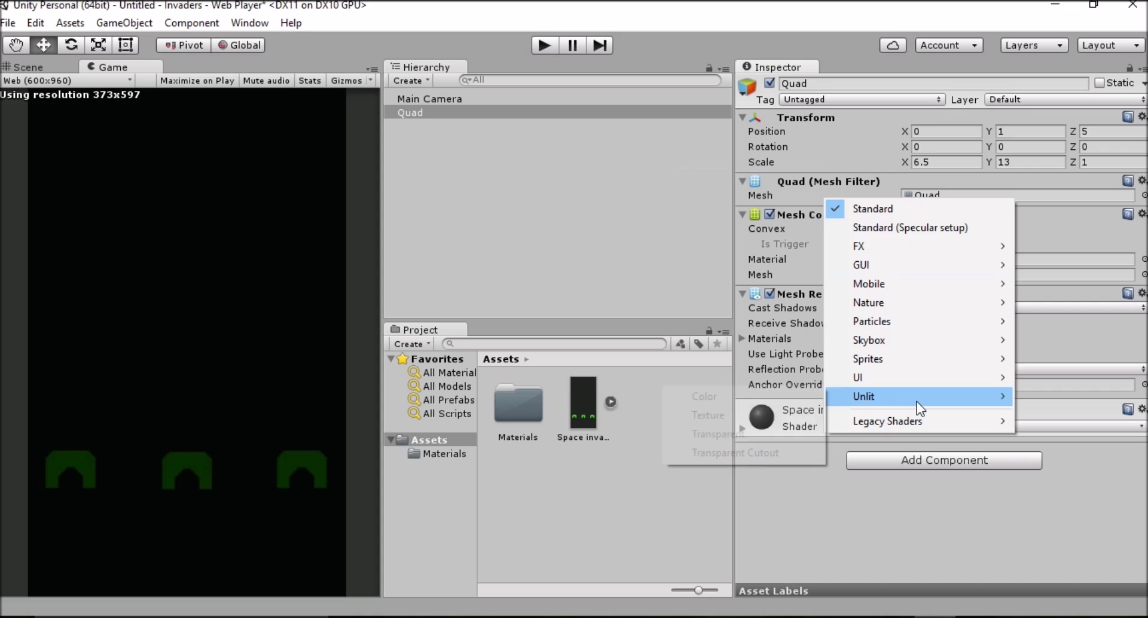
mouse_move(917, 397)
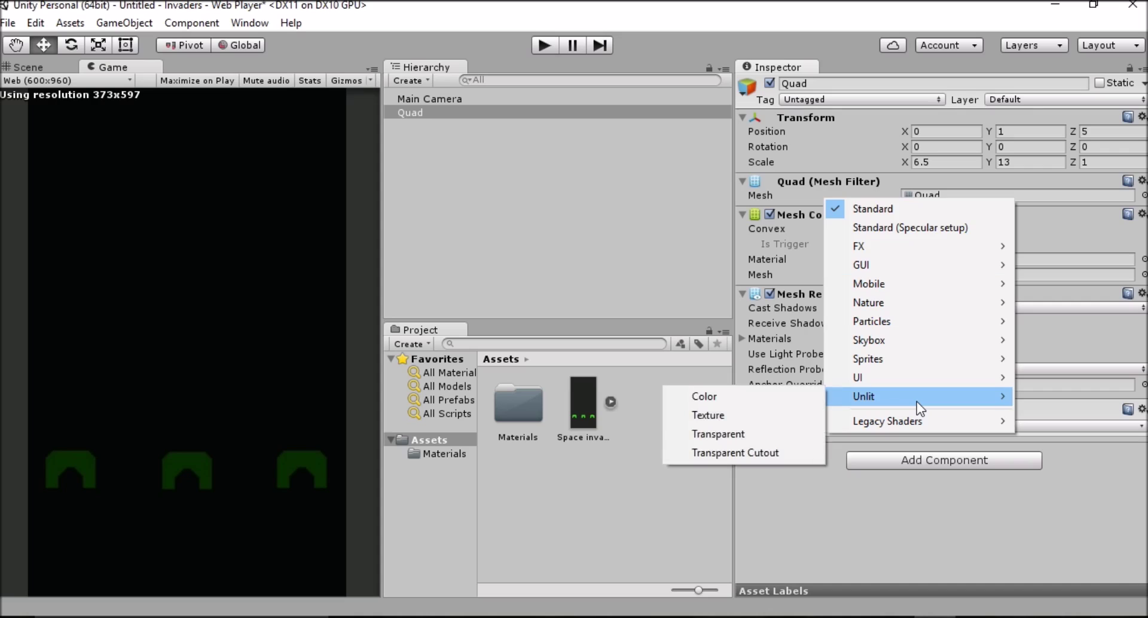
click(768, 415)
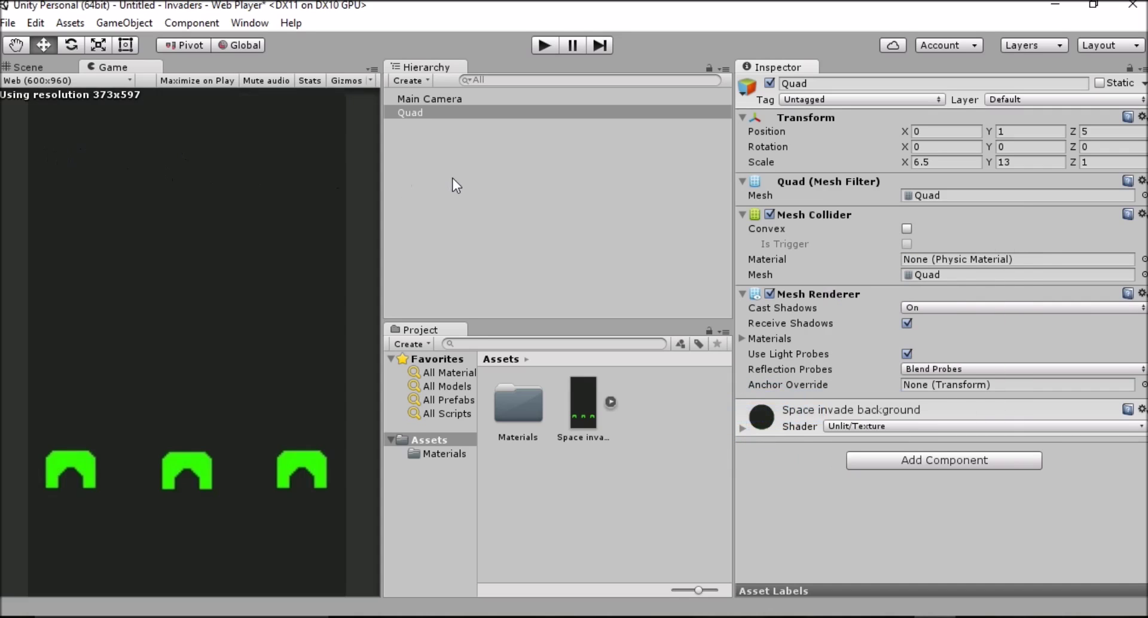